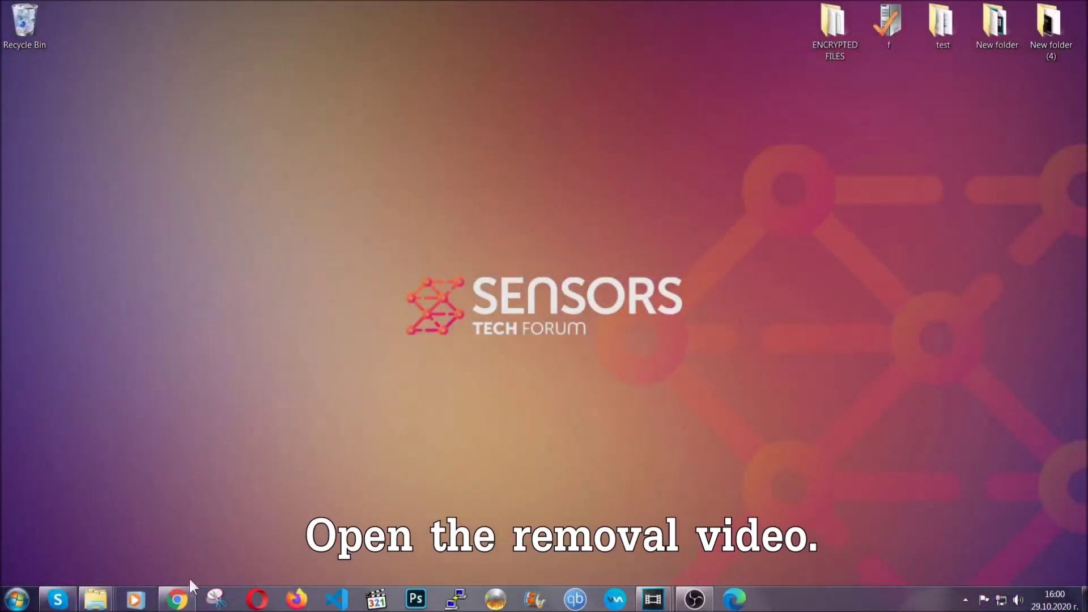
Step: Bring Chrome forward and follow the Full Removal Guide link in the YouTube video's description
click(181, 597)
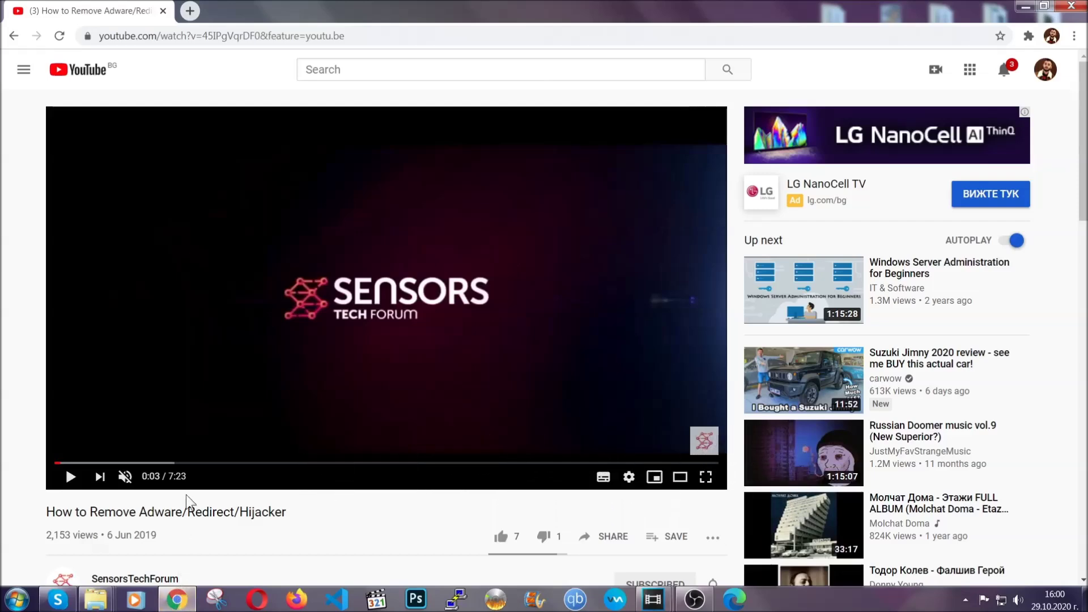
scroll(218, 399, down, 5)
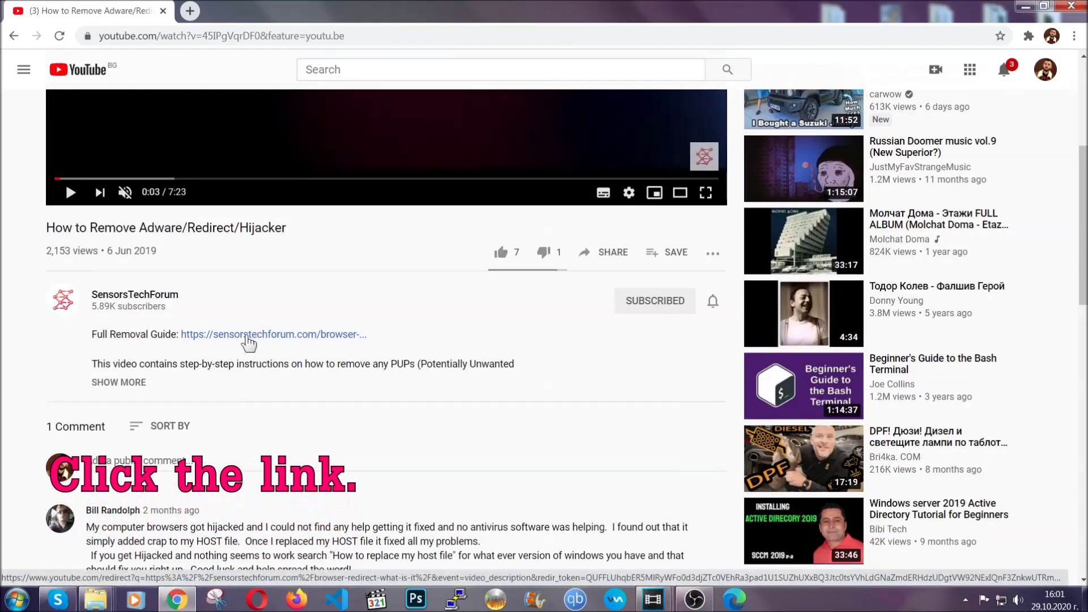
click(248, 337)
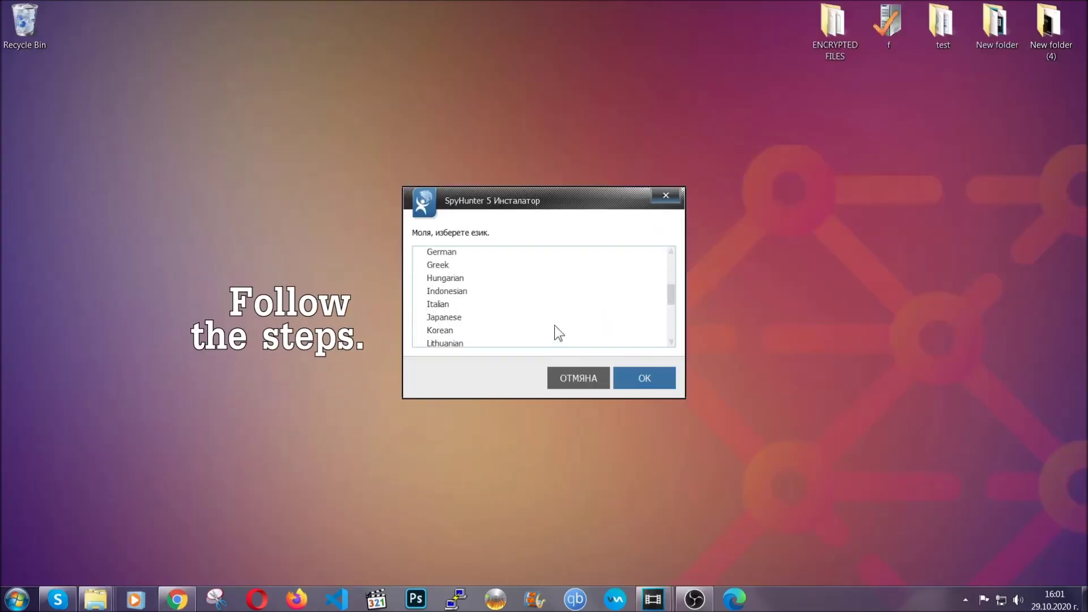
Step: Install SpyHunter 5 in English, accepting the EULA and privacy policy, and finish the installer
scroll(531, 330, down, 2)
scroll(554, 334, up, 4)
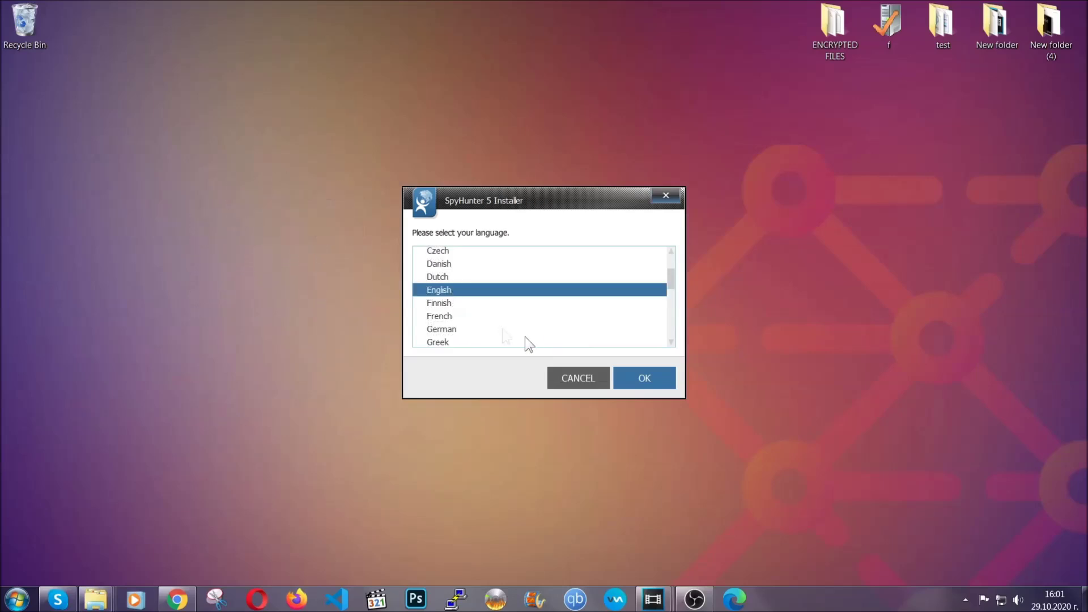
click(639, 383)
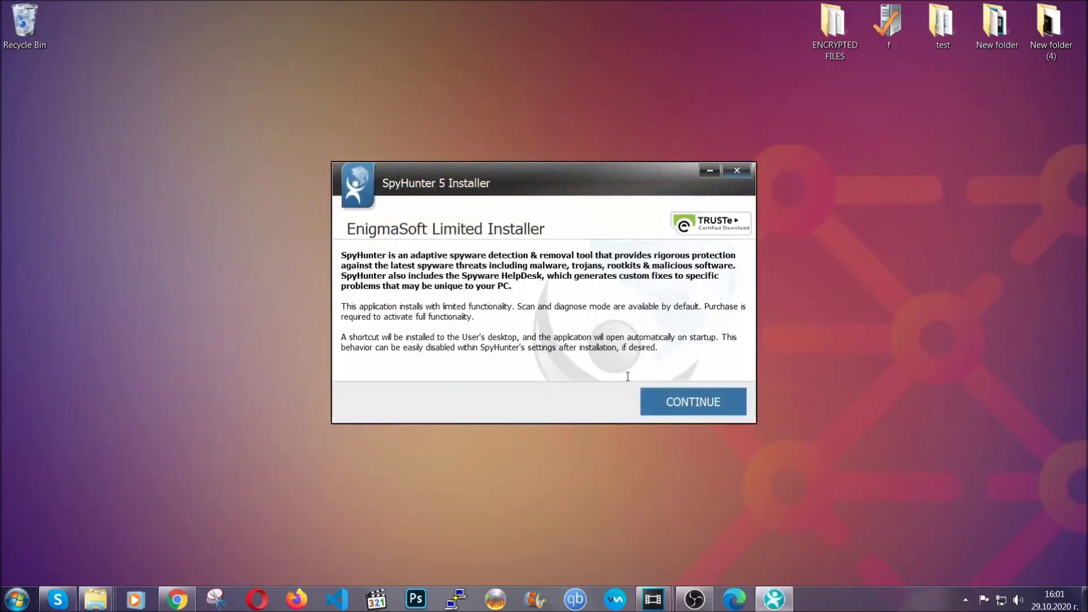
click(654, 394)
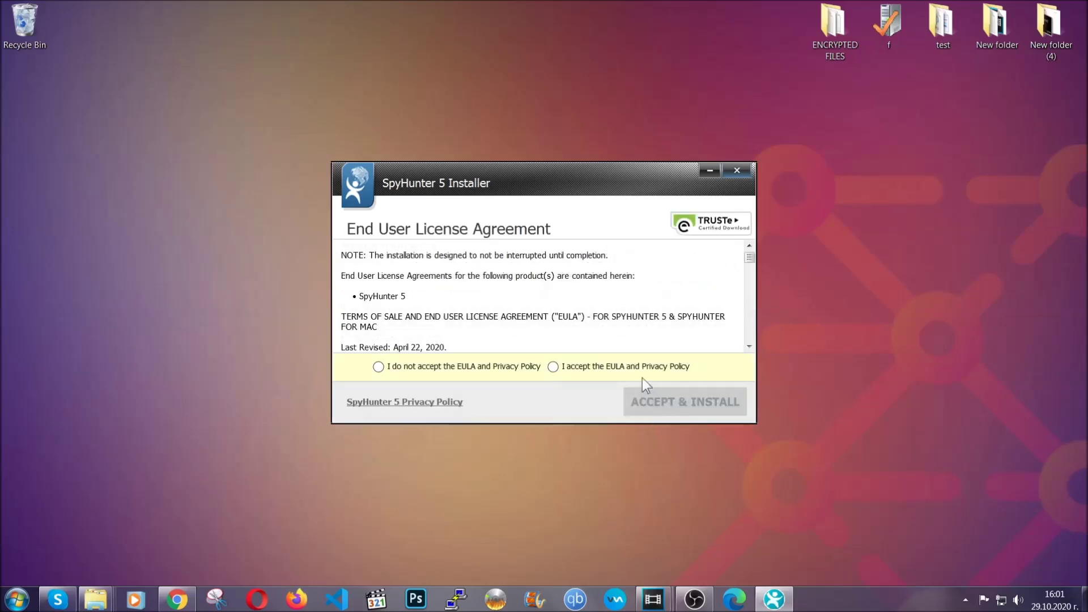
click(637, 366)
click(656, 395)
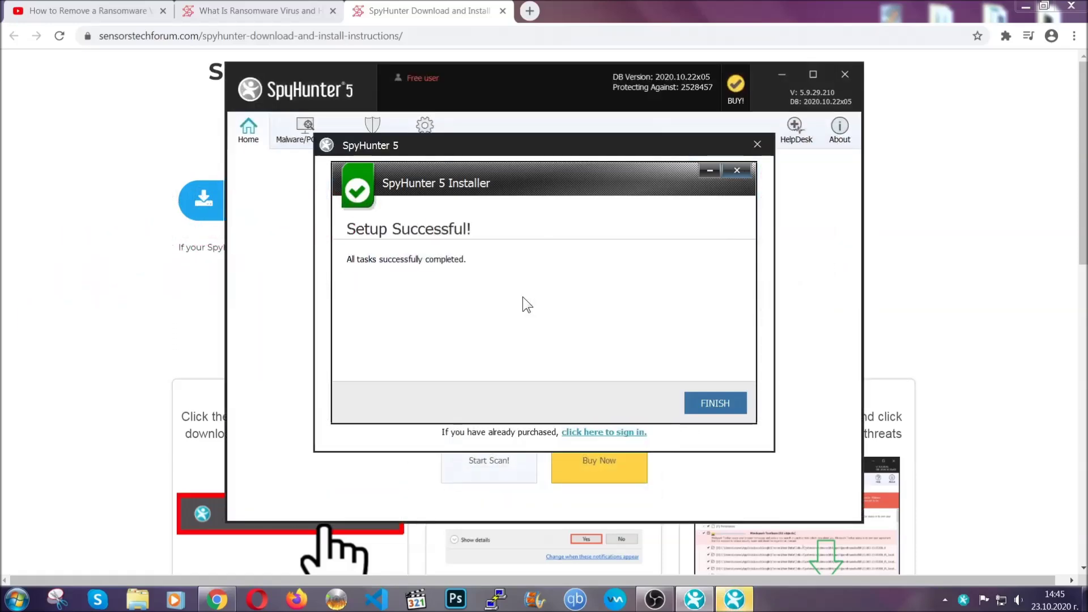
click(696, 405)
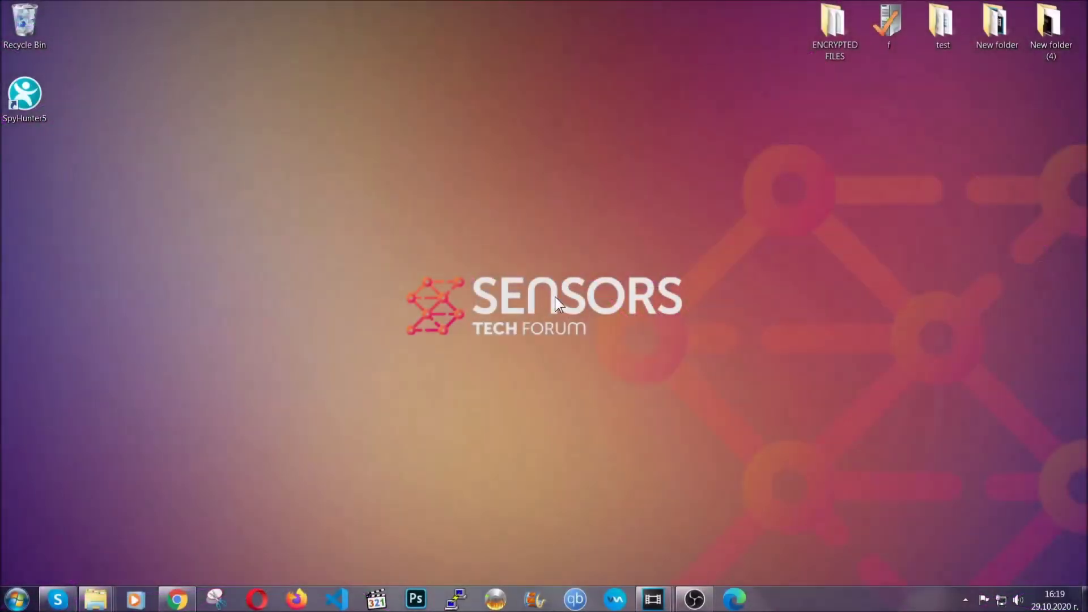
key(super+r)
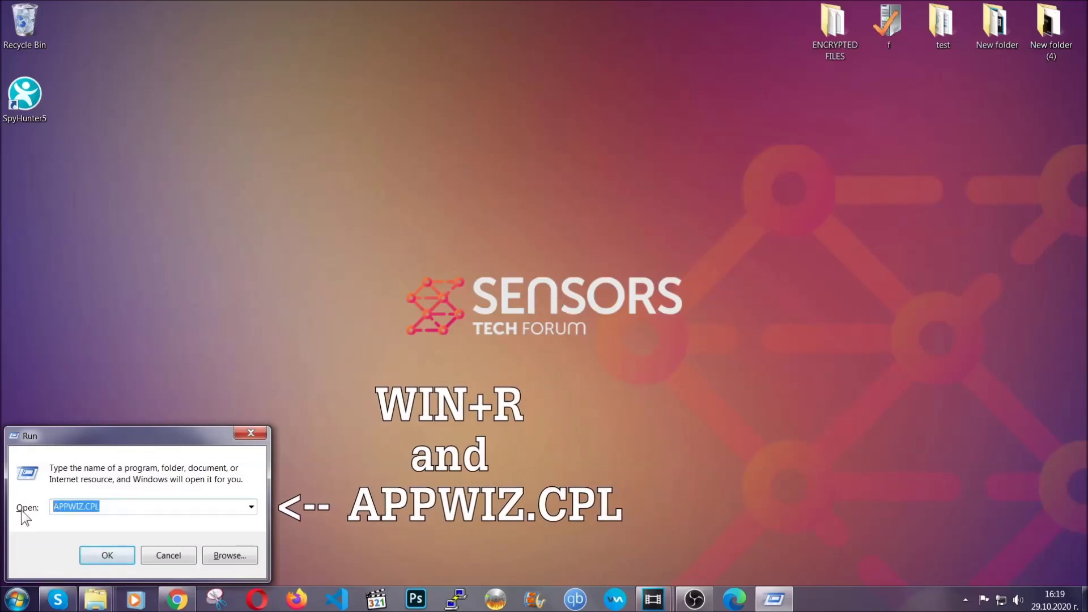
Step: Uninstall SUSPICIOUS PROGRAM from the APPWIZ.CPL programs list and dismiss the success message
click(107, 551)
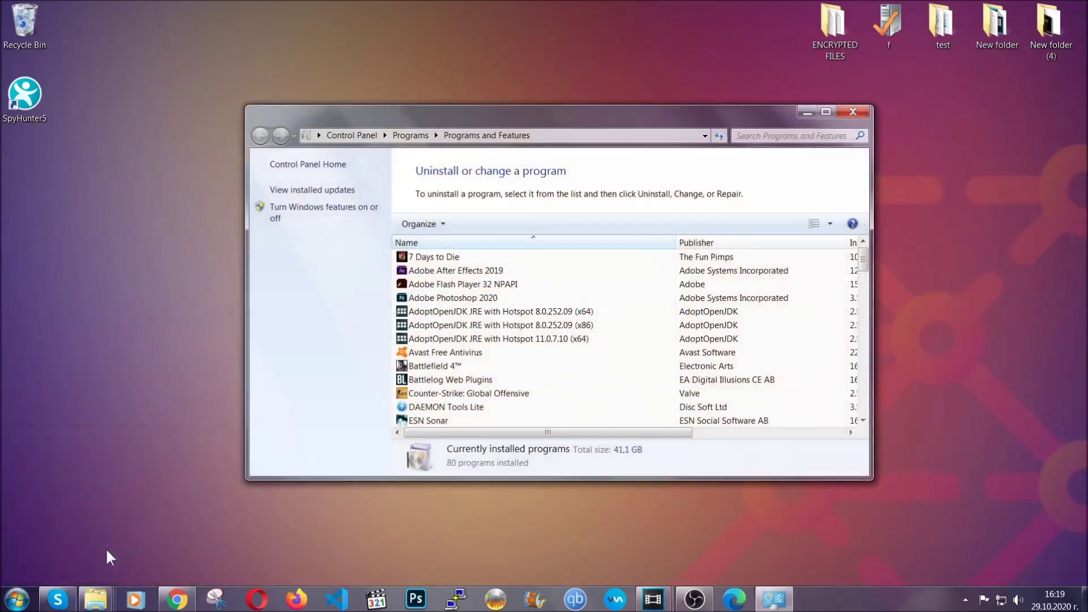
scroll(577, 312, down, 20)
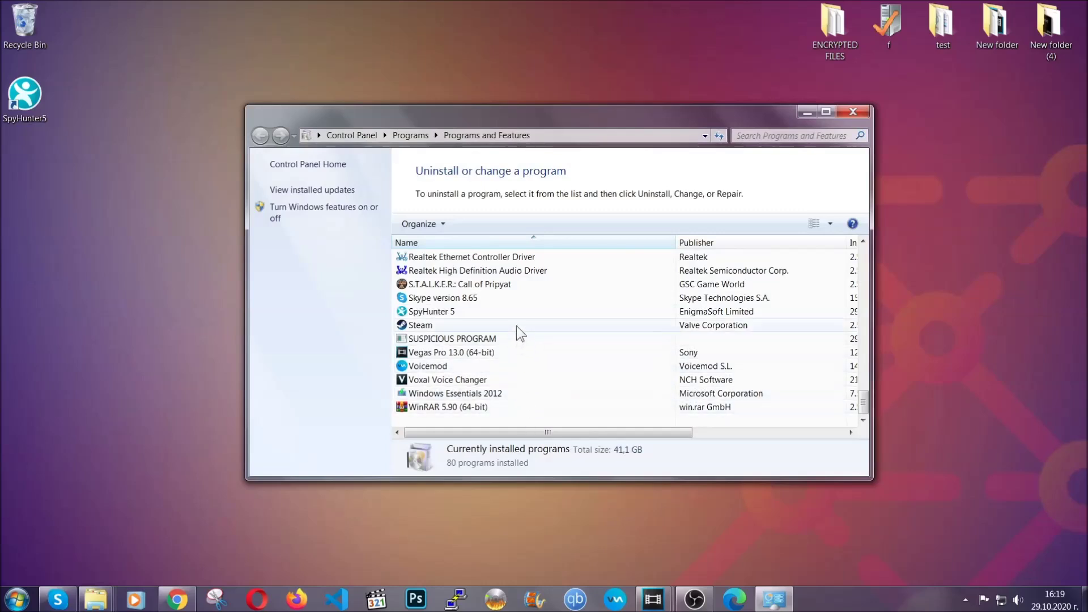
click(464, 340)
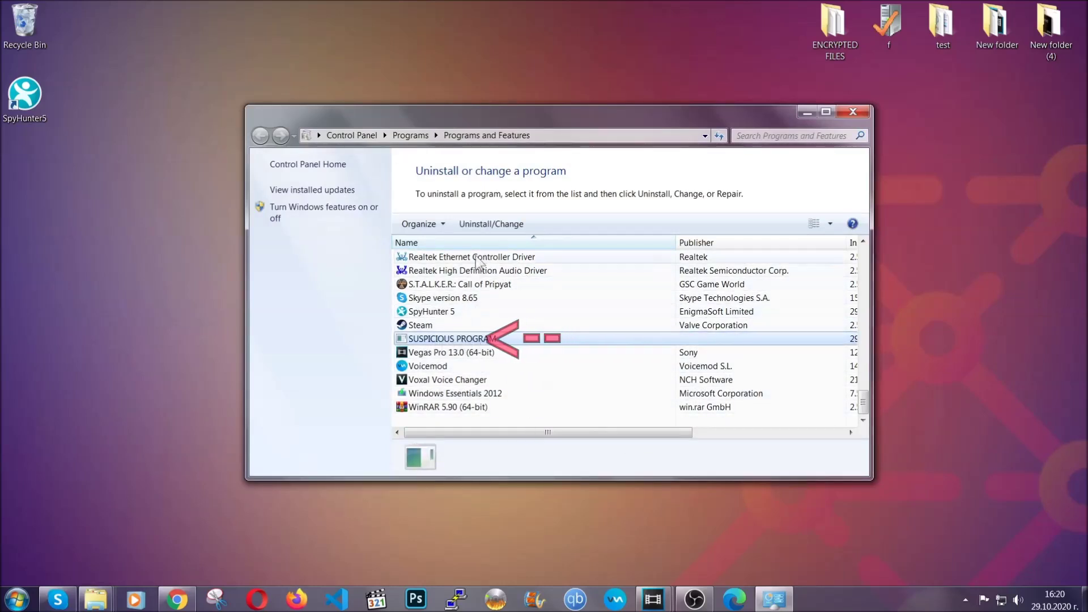
click(481, 223)
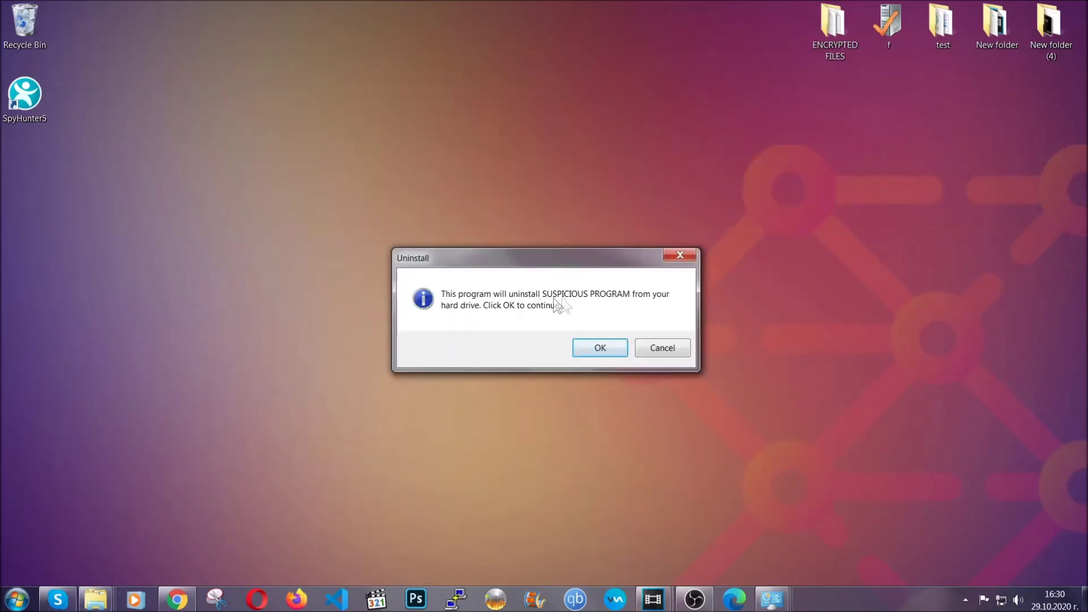
click(596, 351)
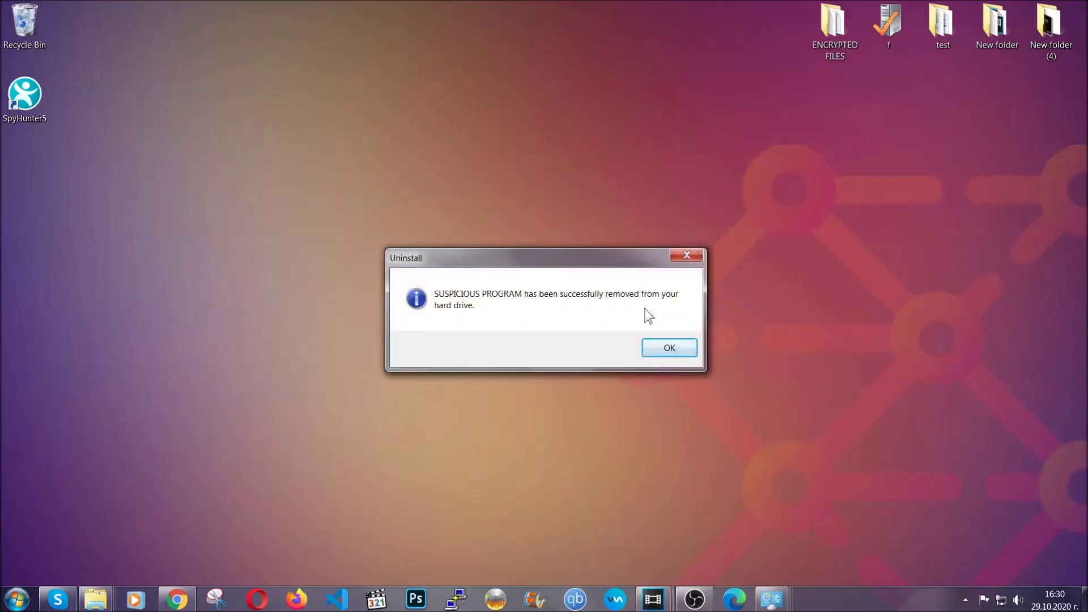
click(653, 345)
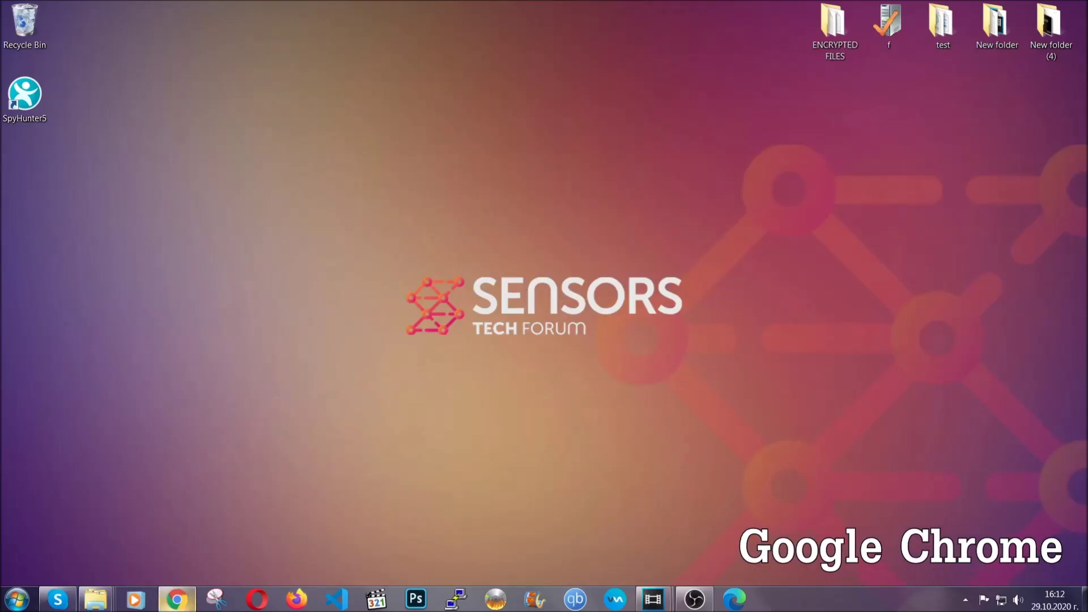
Step: Bring Chrome back and navigate to chrome://settings/clearBrowserData
click(184, 605)
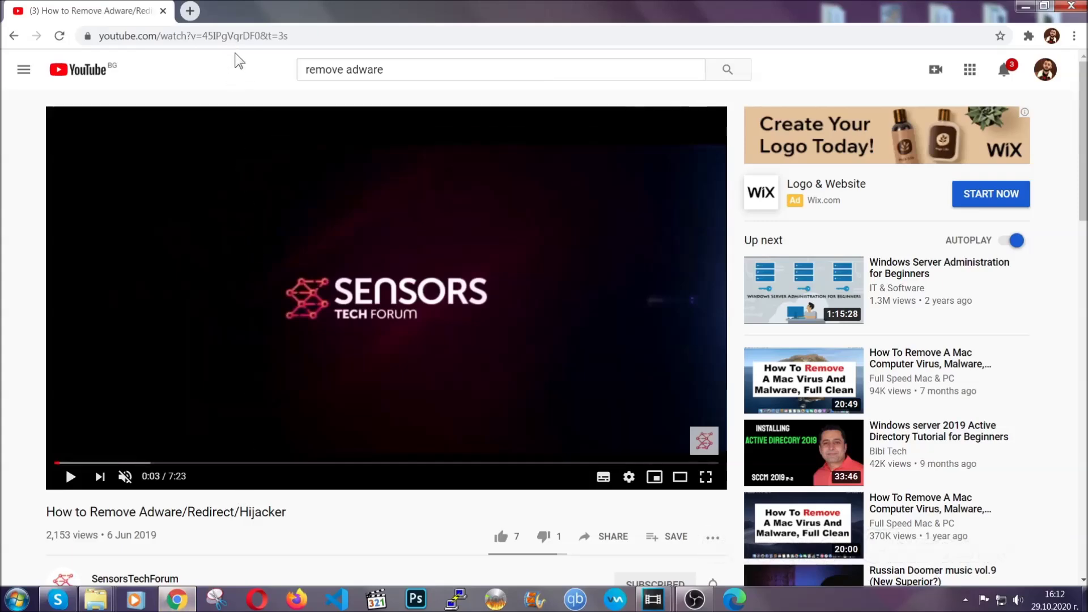
click(236, 37)
text(chro)
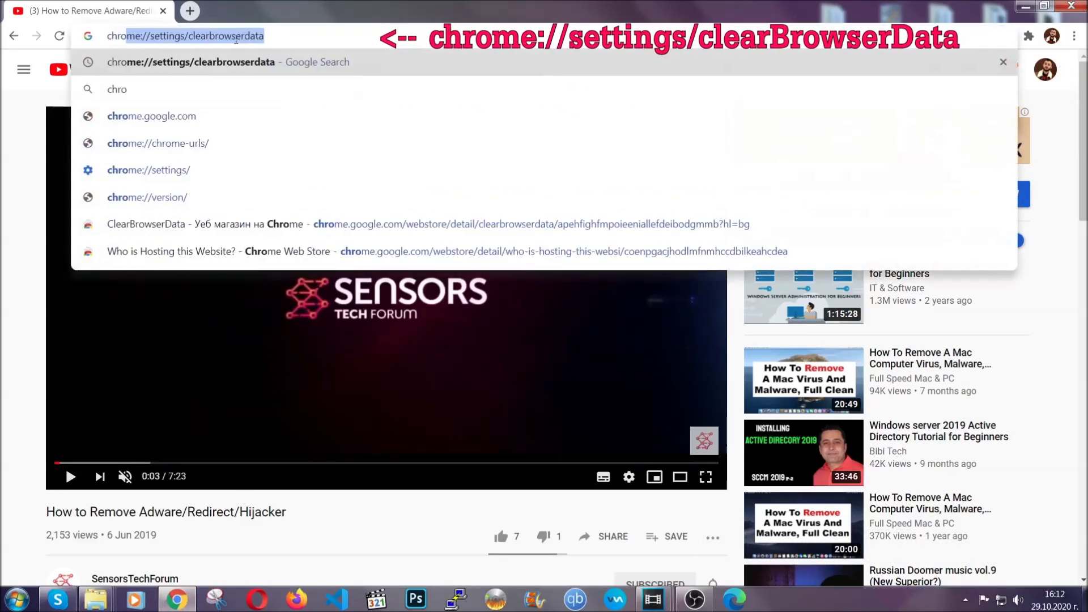
text(me:/)
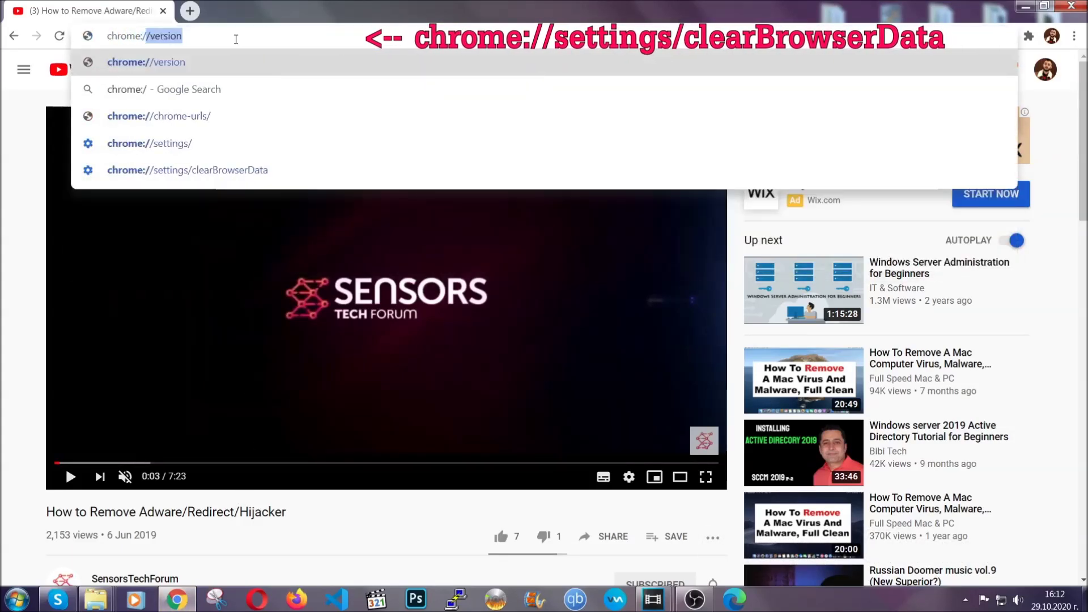
text(/setting)
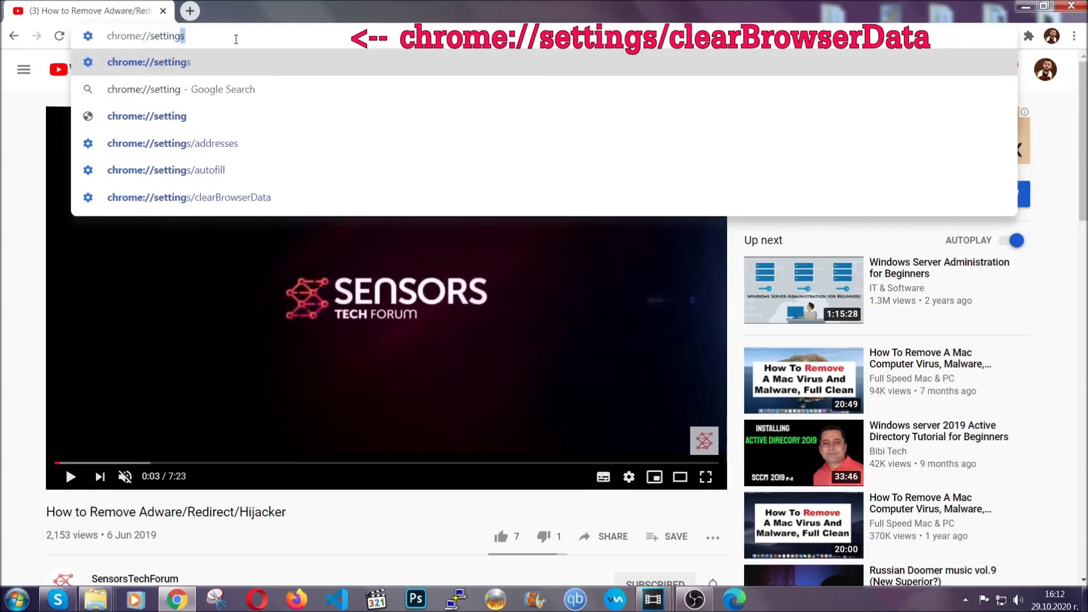
text(s/ce)
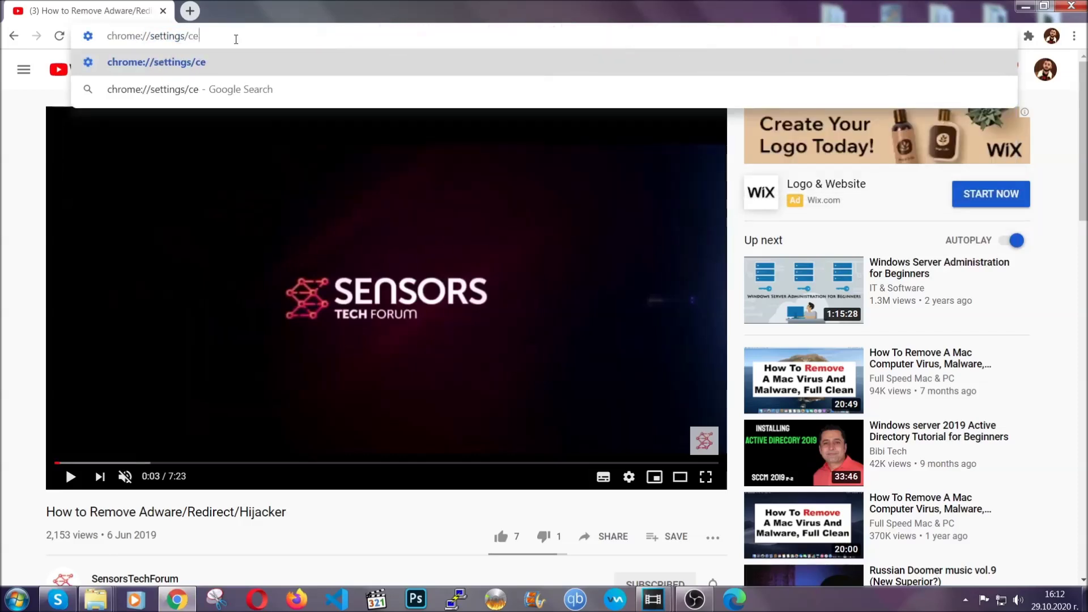
key(BackSpace)
text(lear)
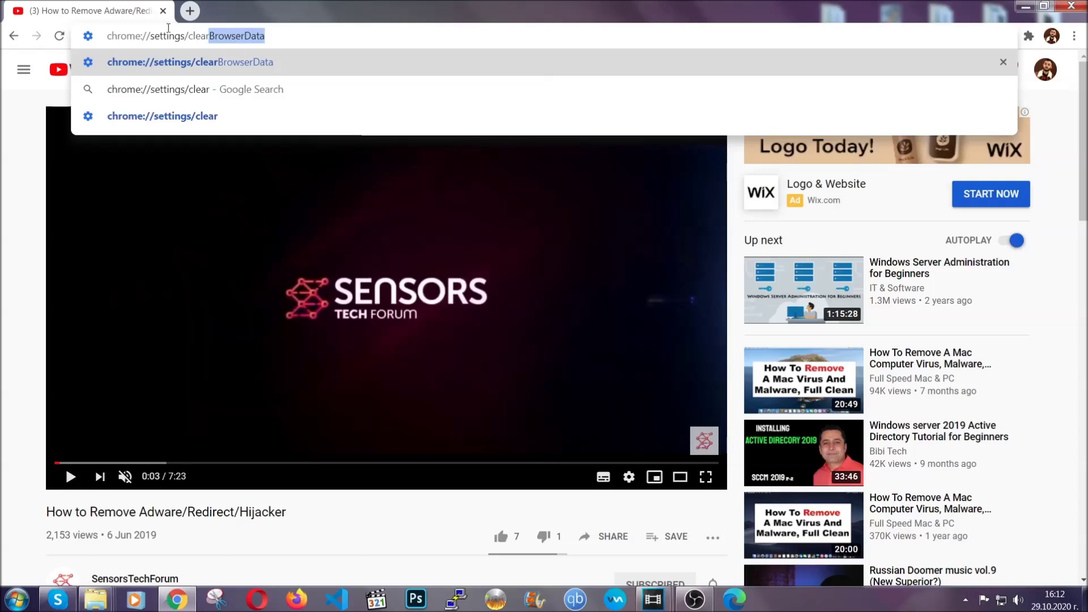
click(158, 62)
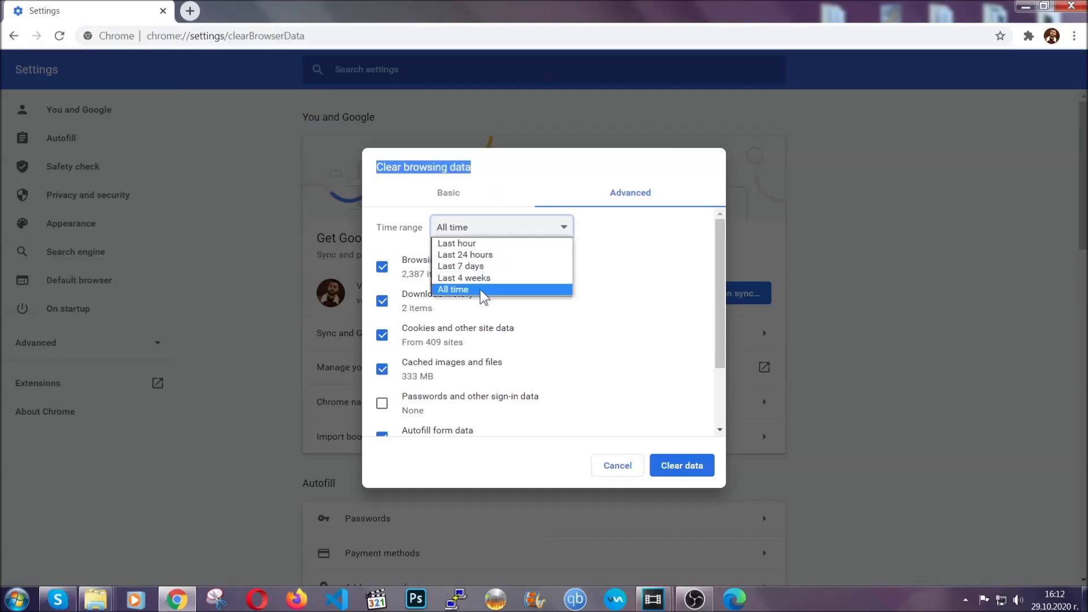
Step: Clear Chrome's All time browsing data, leaving Passwords unticked
click(481, 290)
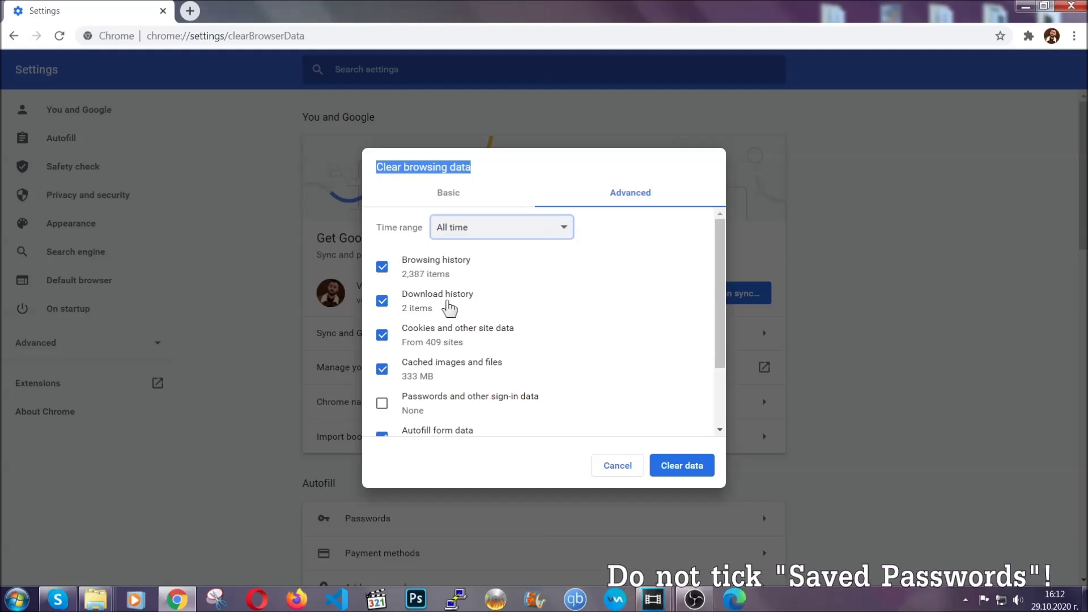
scroll(431, 363, down, 2)
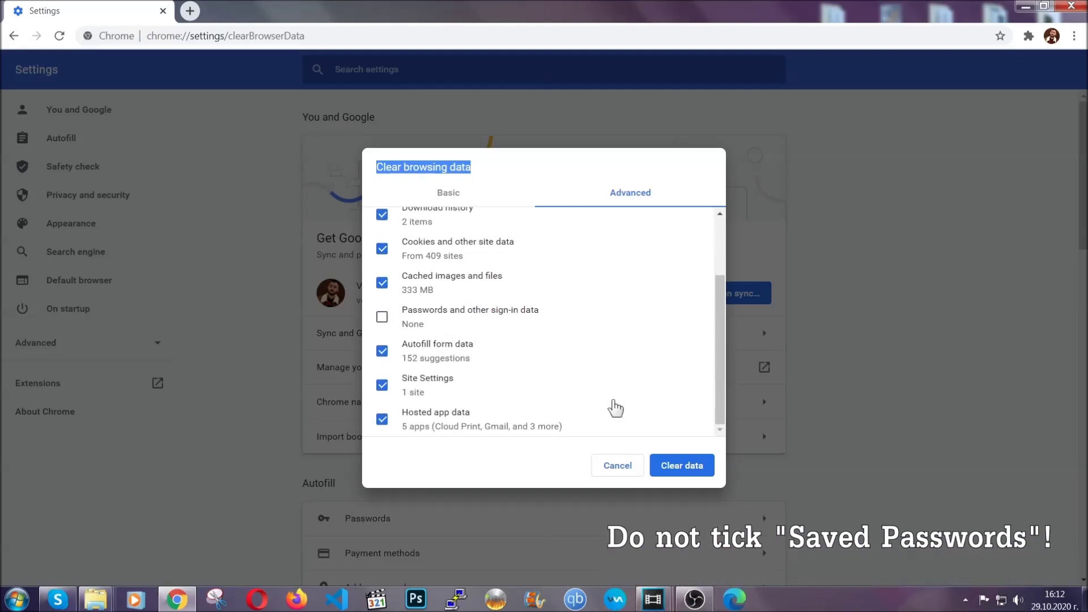
click(668, 466)
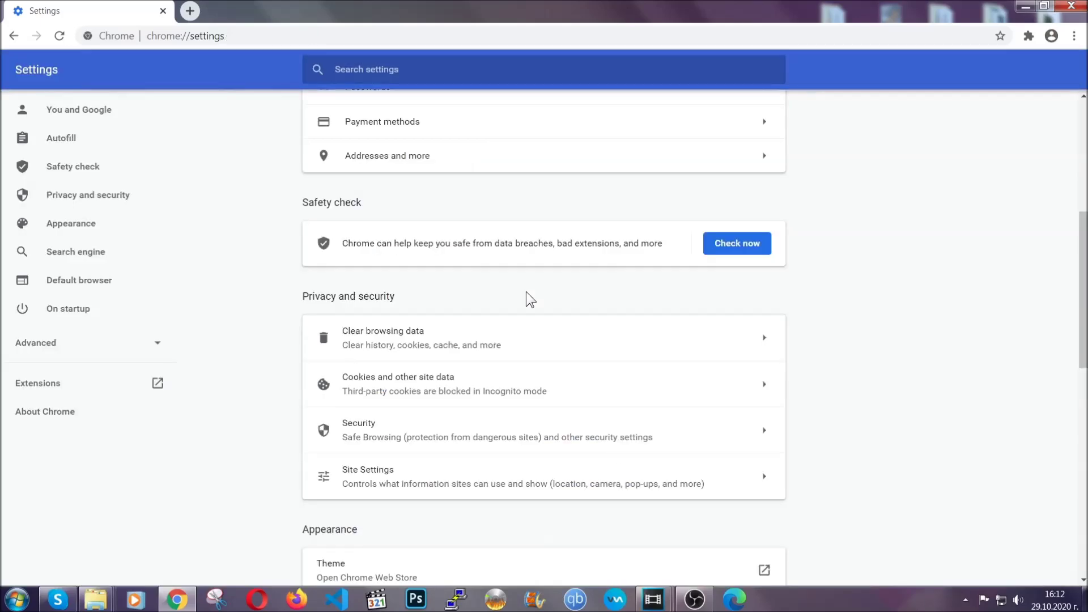
click(1074, 38)
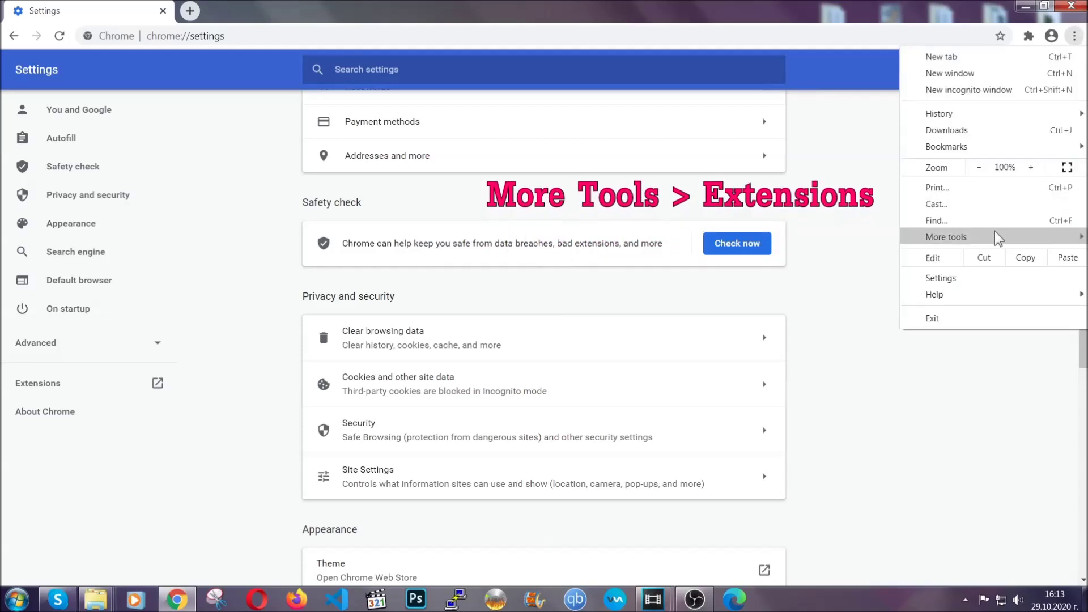
Step: Remove the Bulk Media Downloader extension from Chrome's extensions page, then minimize Chrome
mouse_move(996, 232)
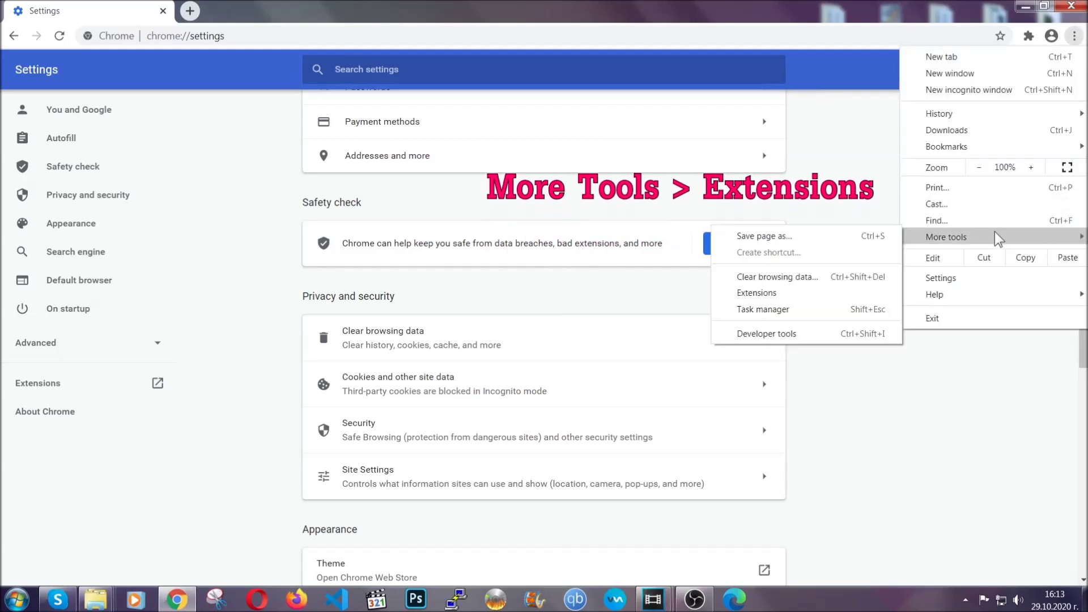
click(786, 295)
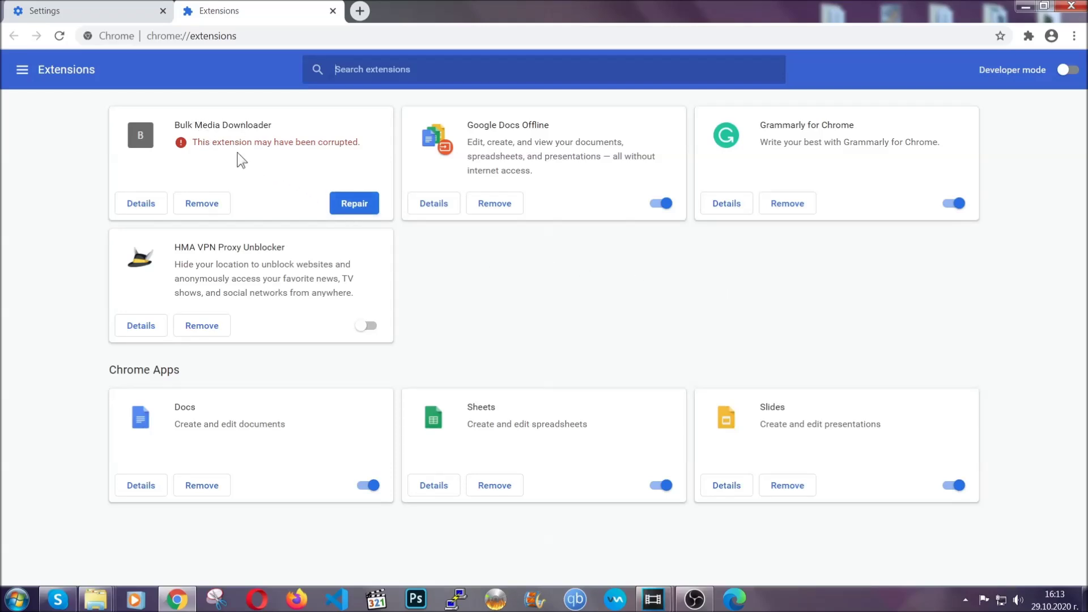
click(202, 204)
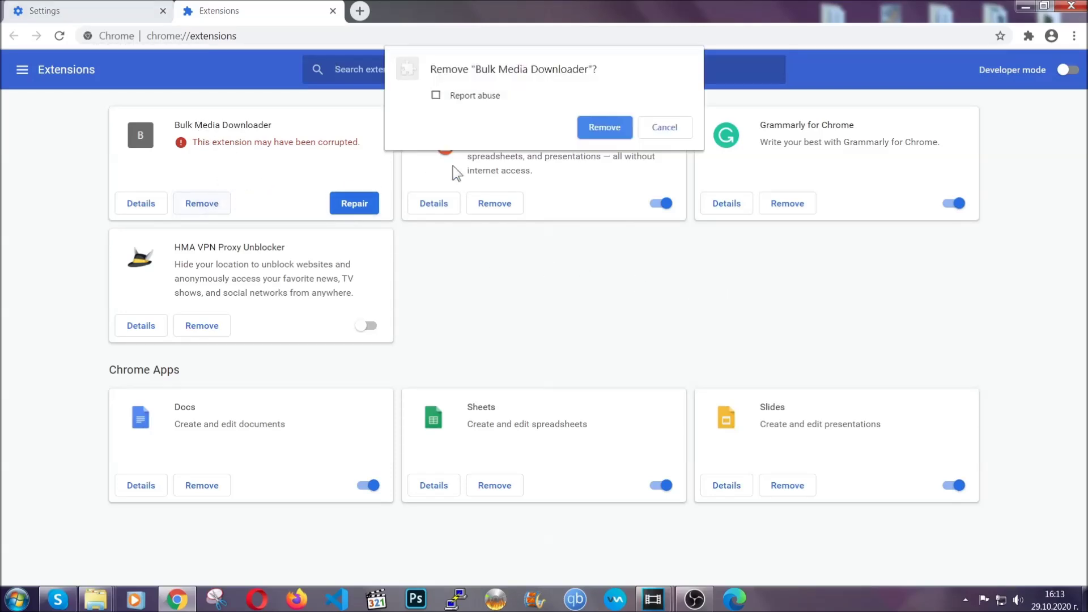
click(587, 127)
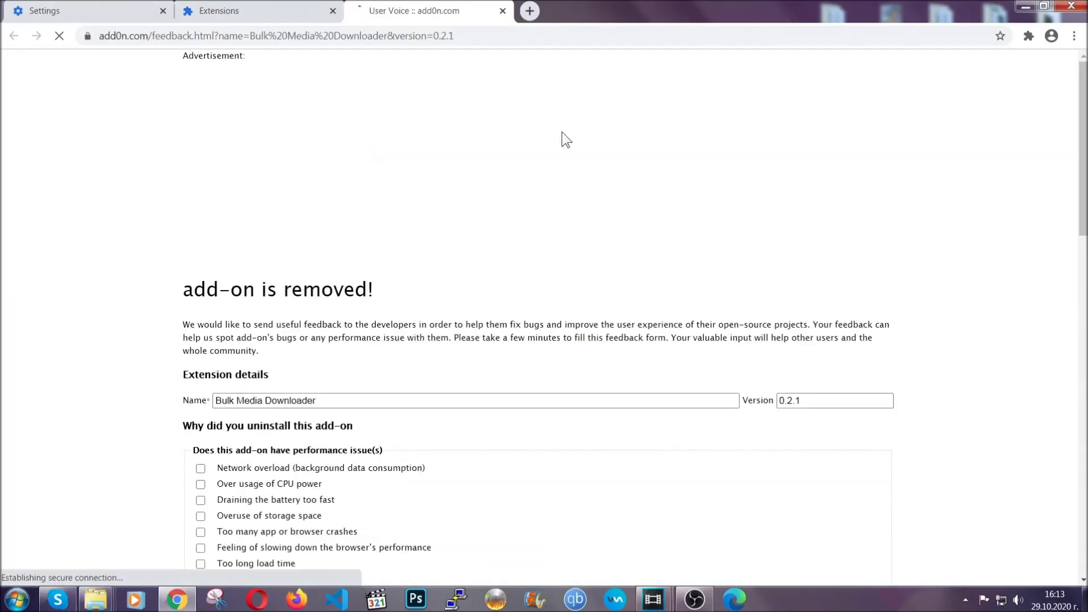
click(276, 12)
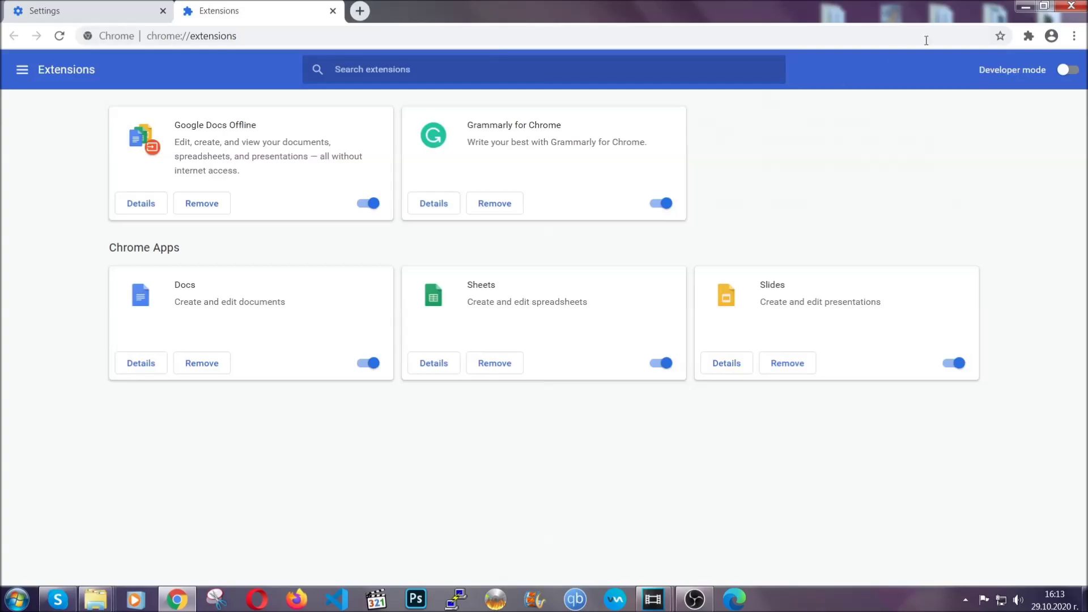
click(1024, 7)
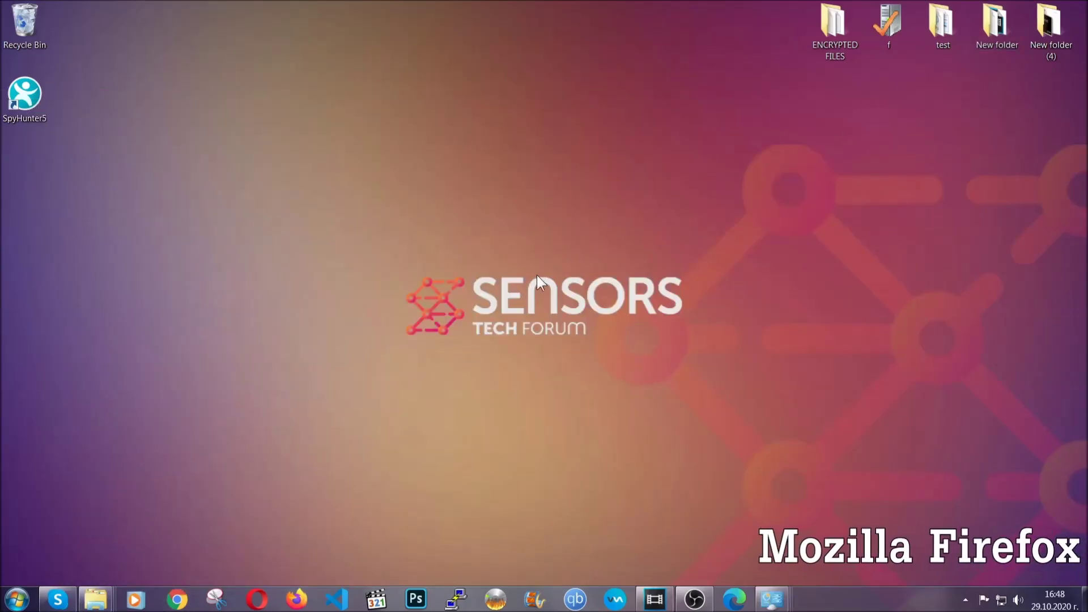
Step: Refresh Firefox from the about:support page and minimize the refreshed window
click(296, 598)
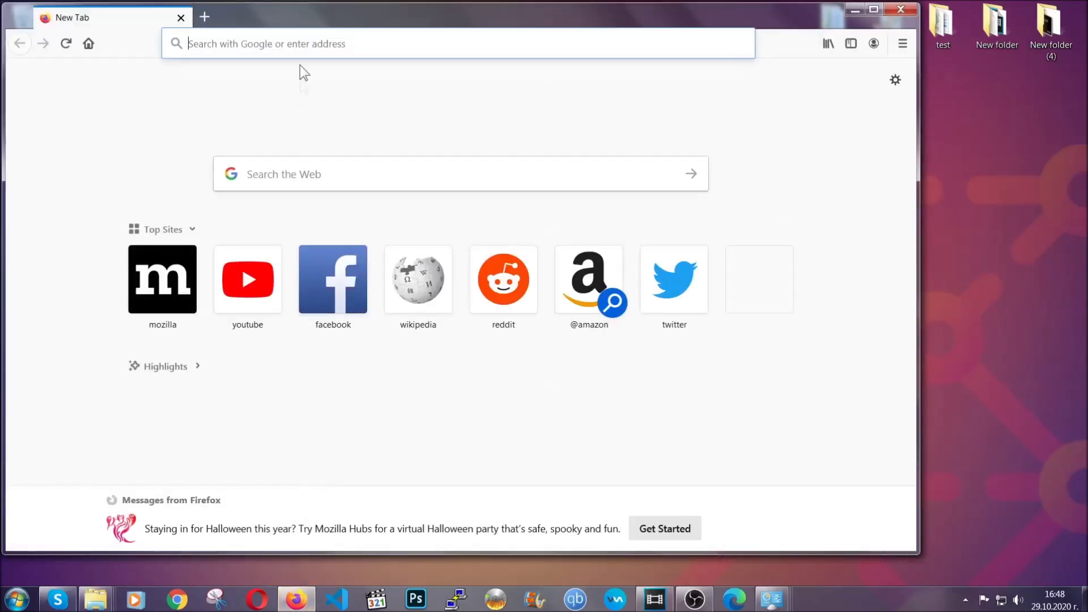
click(300, 44)
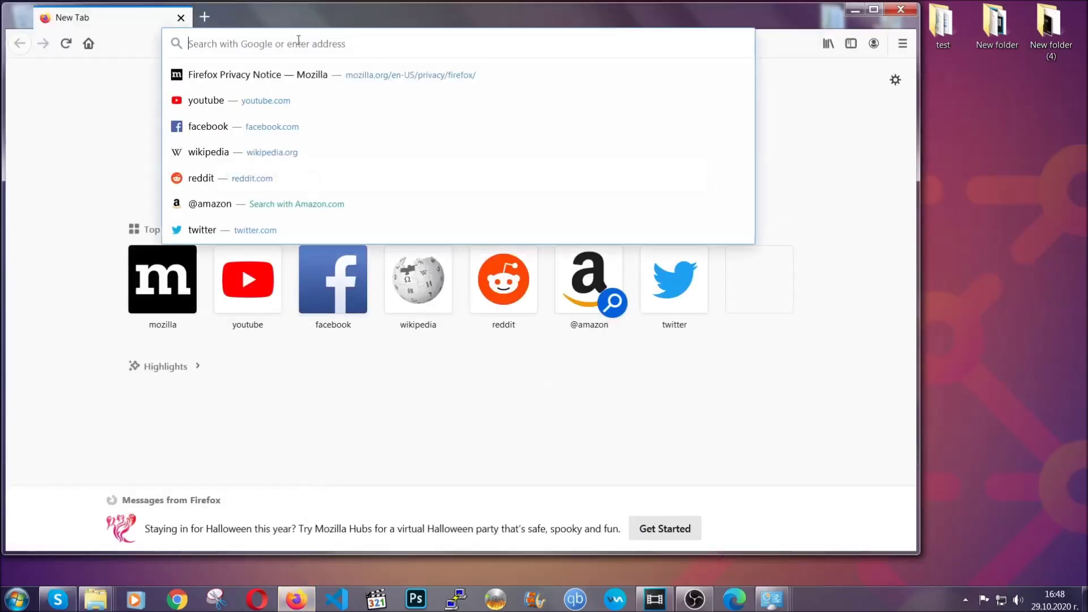
text(about:support)
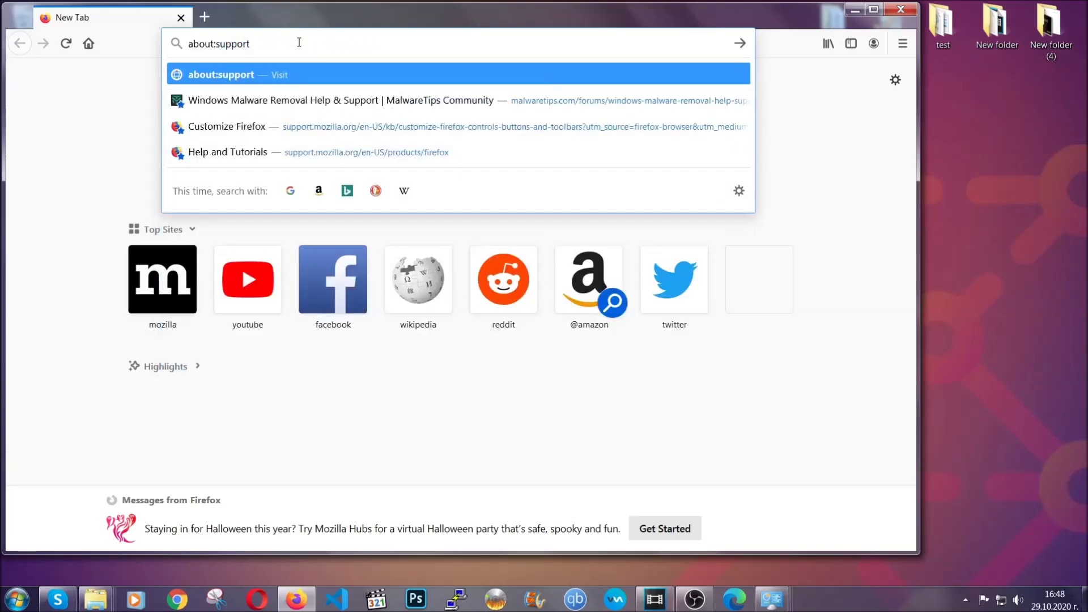
key(Return)
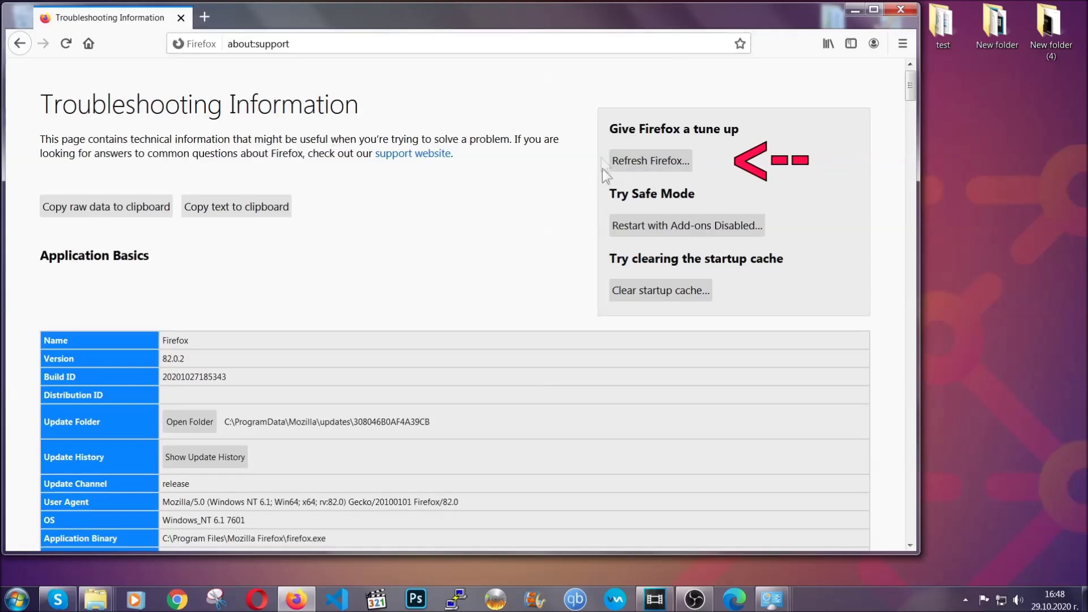
click(644, 165)
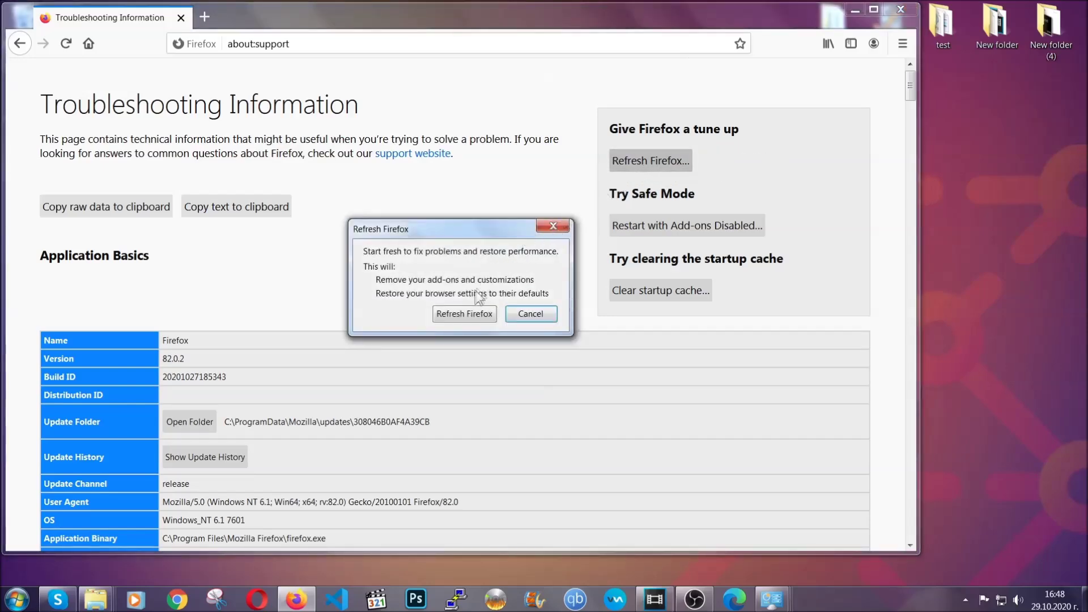
click(464, 316)
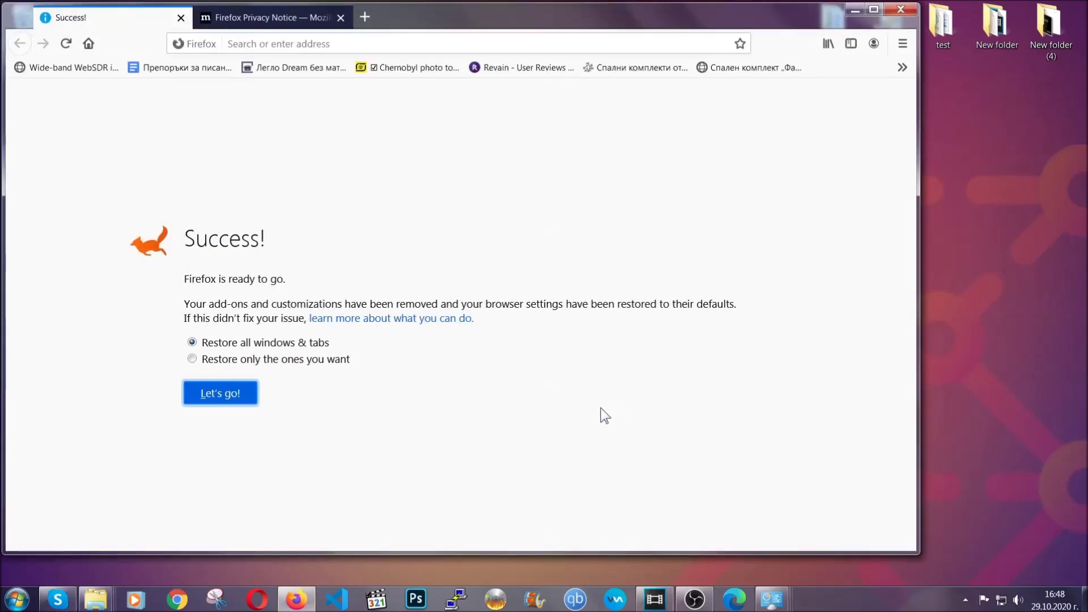
click(853, 11)
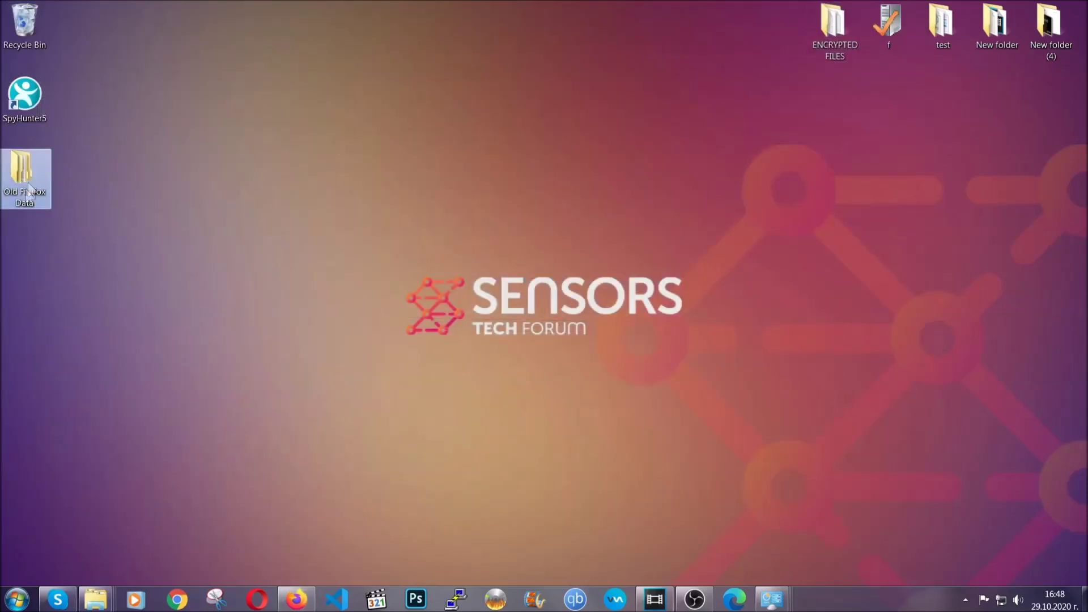
mouse_move(8, 177)
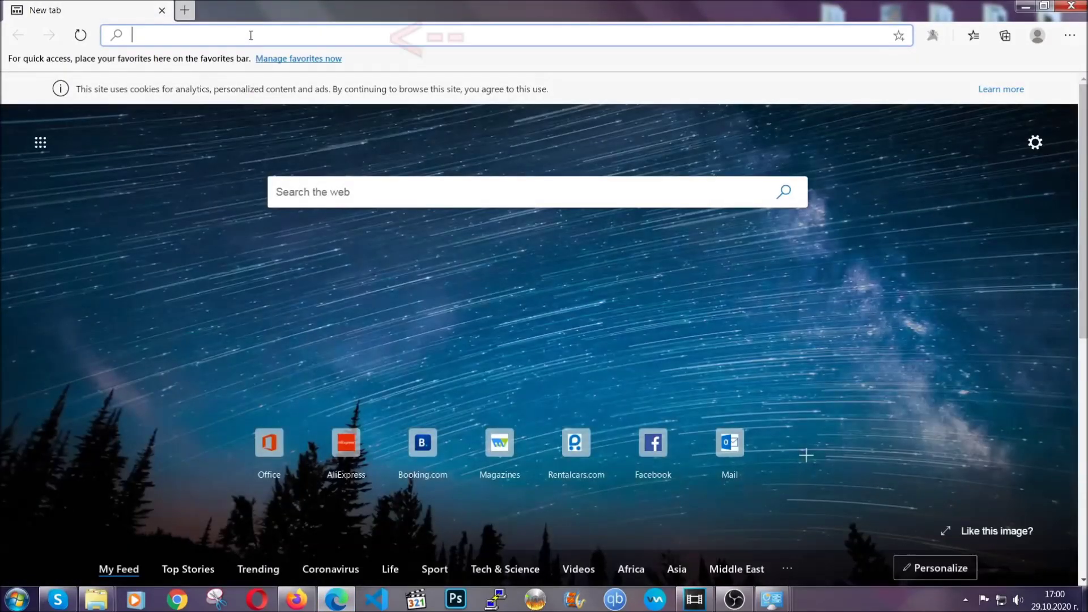
Step: Clear Edge's All time browsing data via edge://settings/clearBrowserData, keeping passwords unticked
text(edge:)
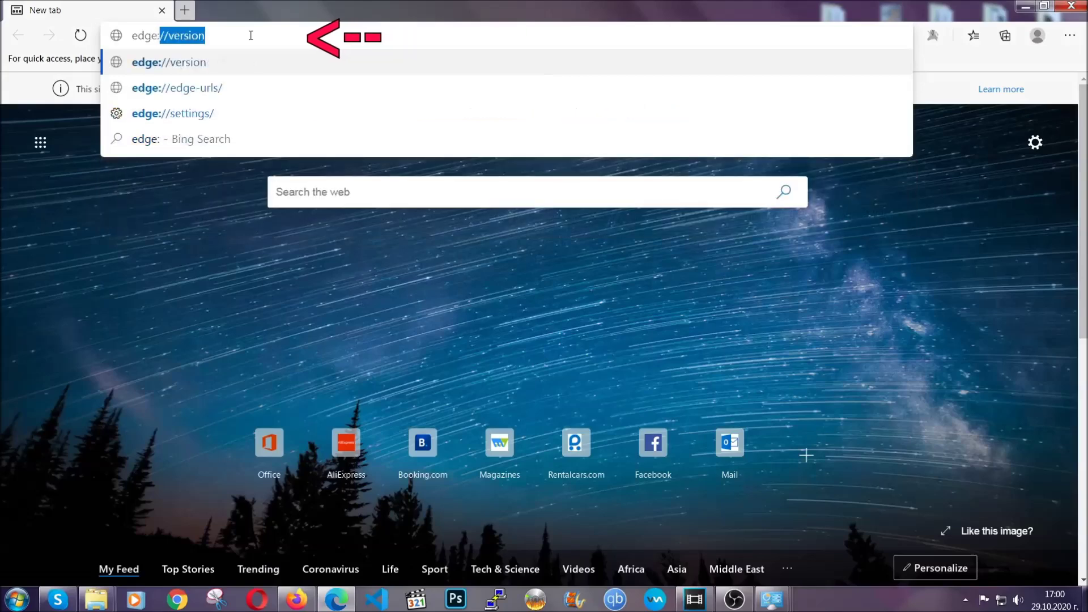
text(//settings/)
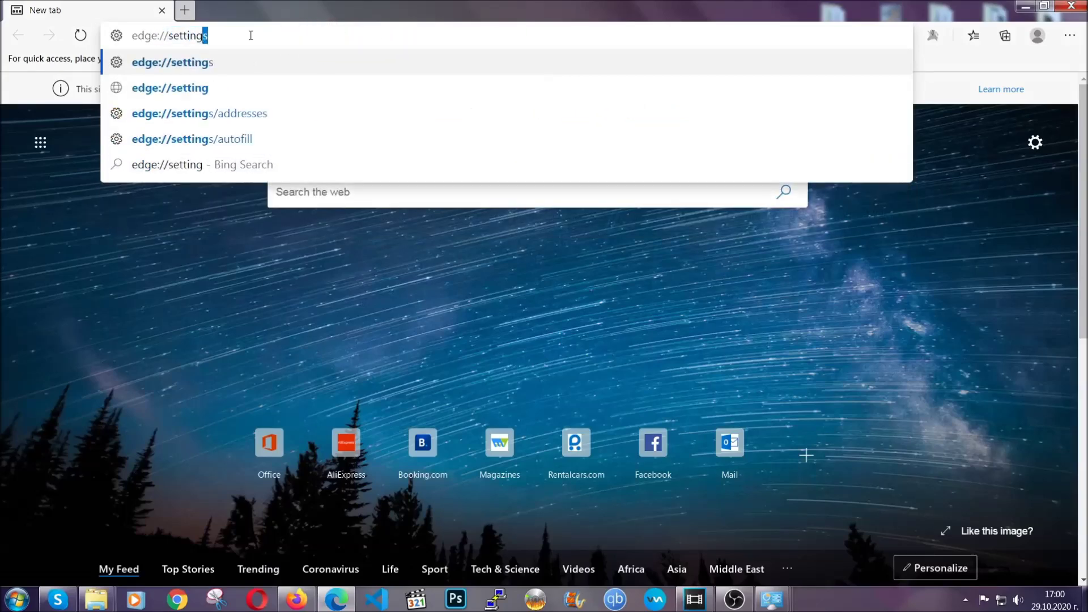
text(clear)
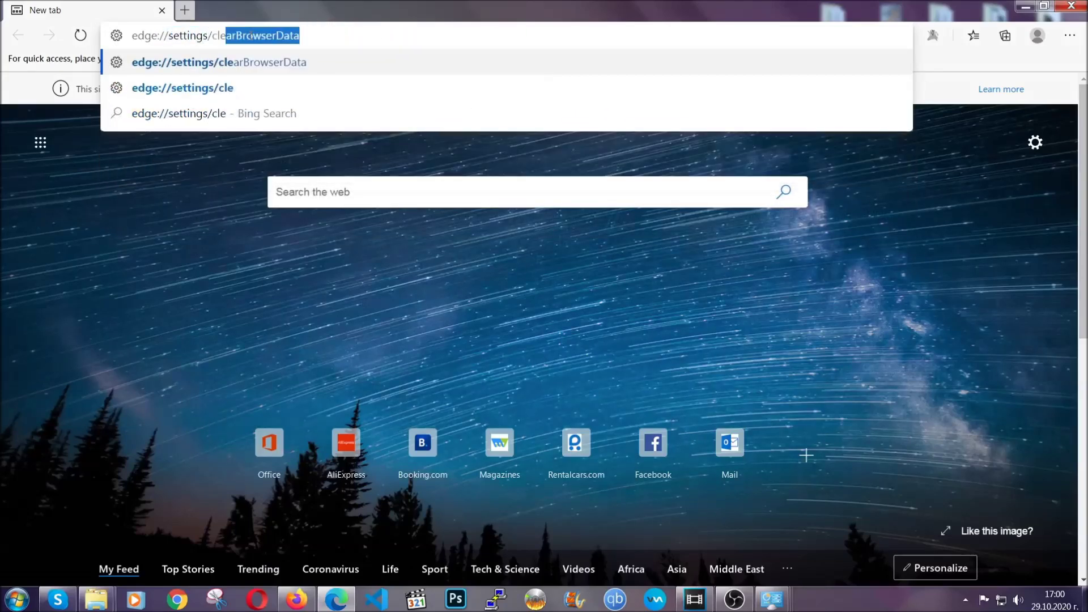
text(BrowserDa)
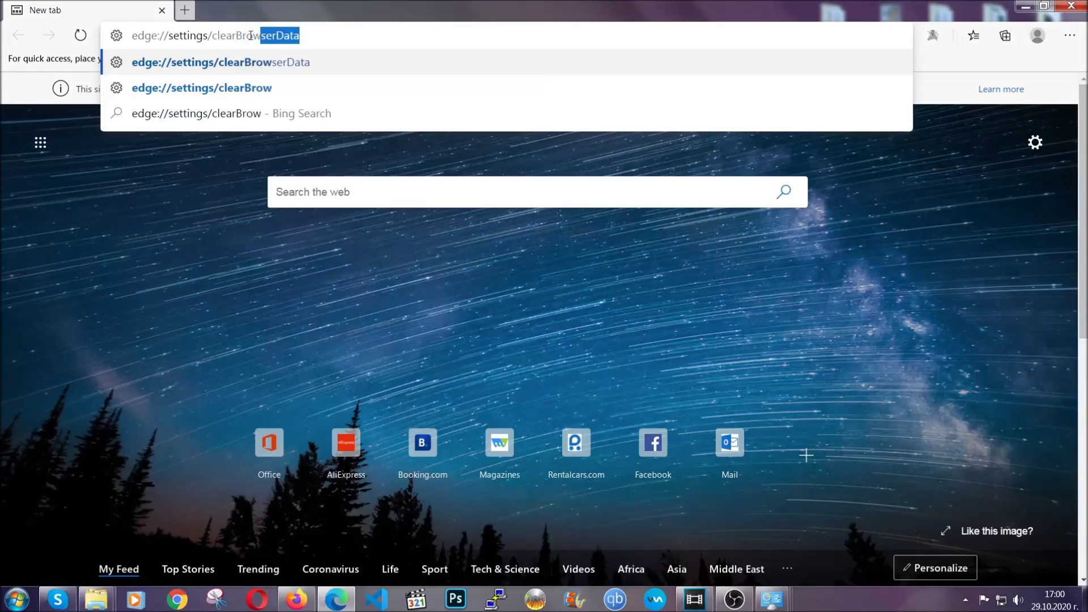
text(ta)
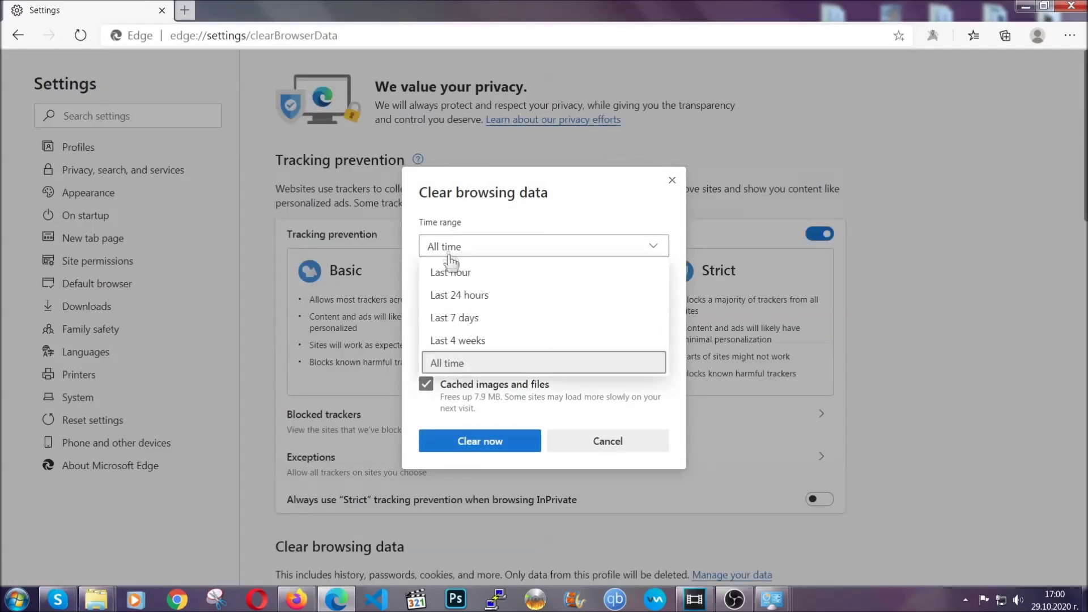
click(450, 365)
scroll(454, 363, down, 3)
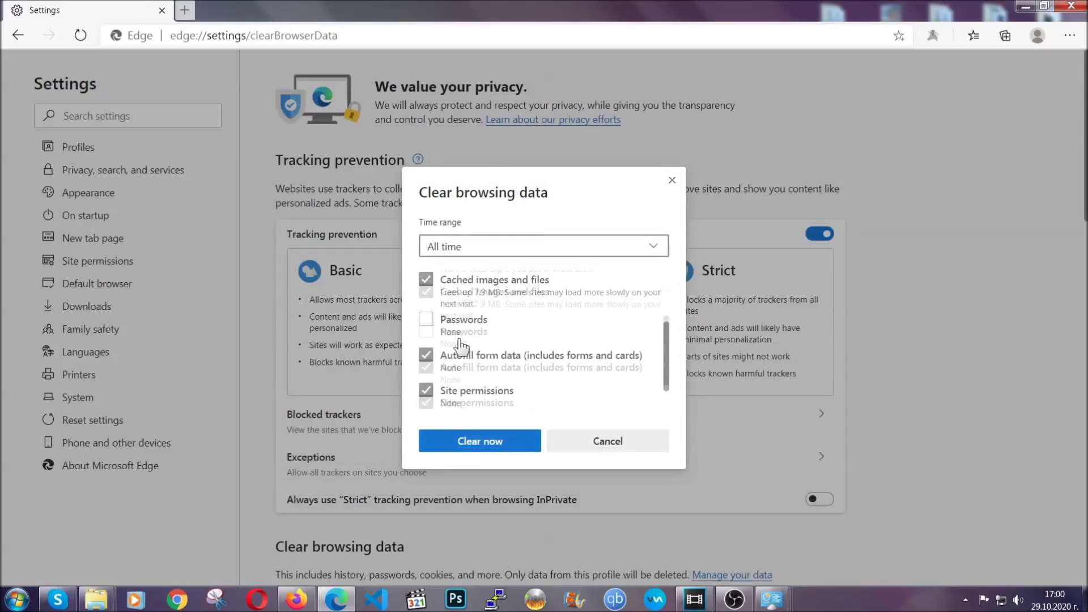
click(474, 447)
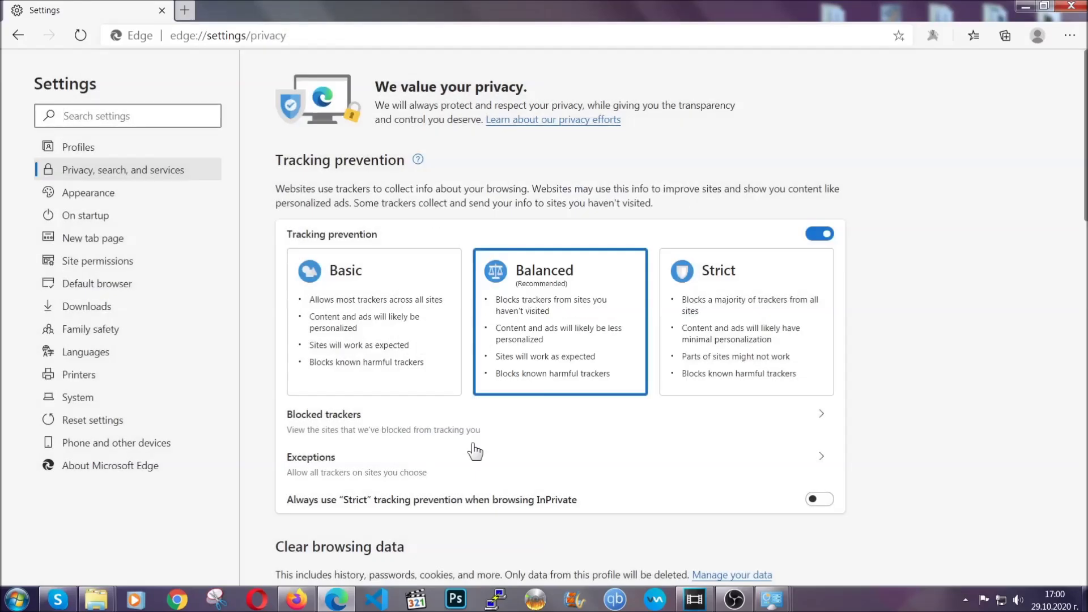
Step: Remove the single extension from Edge's Extensions page and close Edge
click(1070, 36)
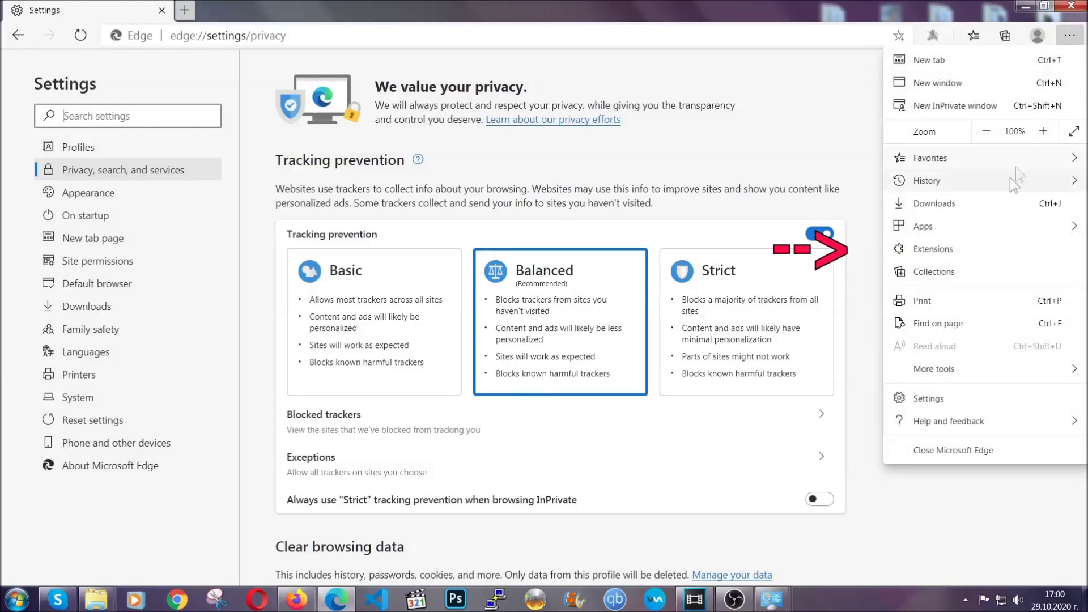
click(992, 247)
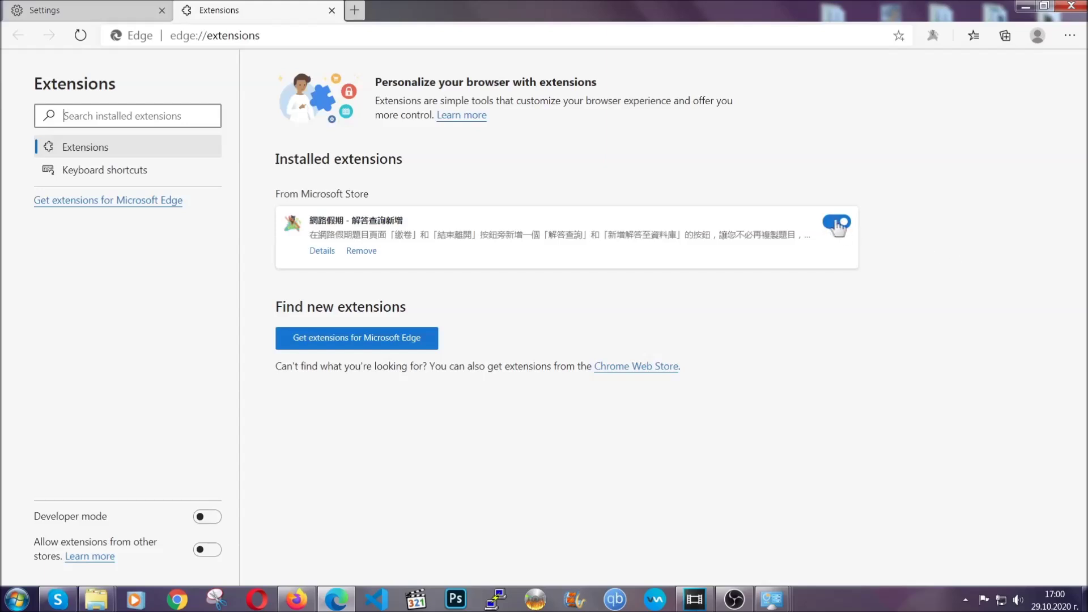
click(357, 251)
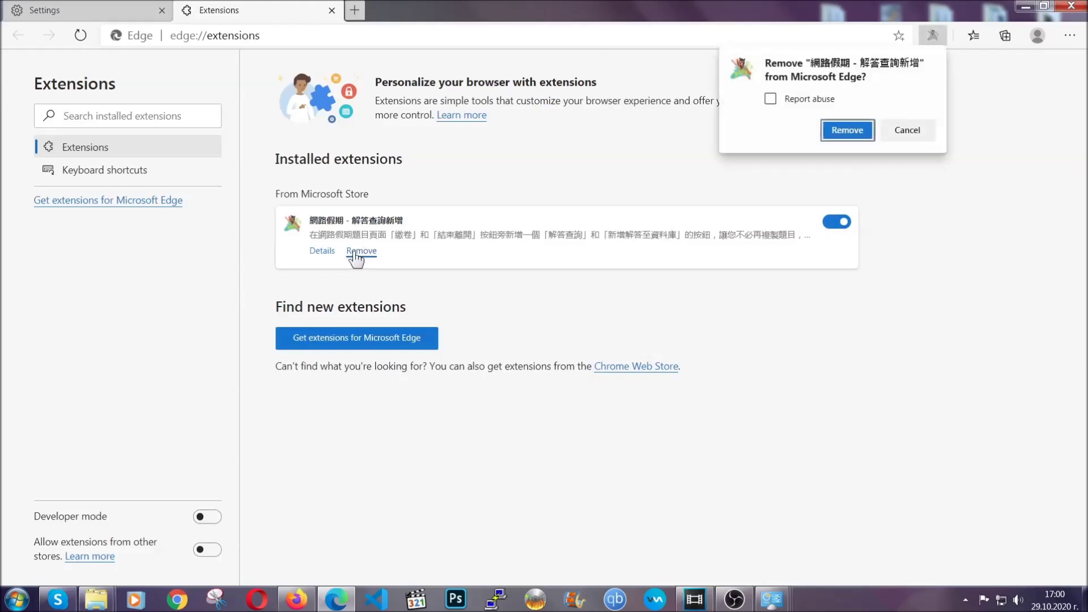
click(846, 130)
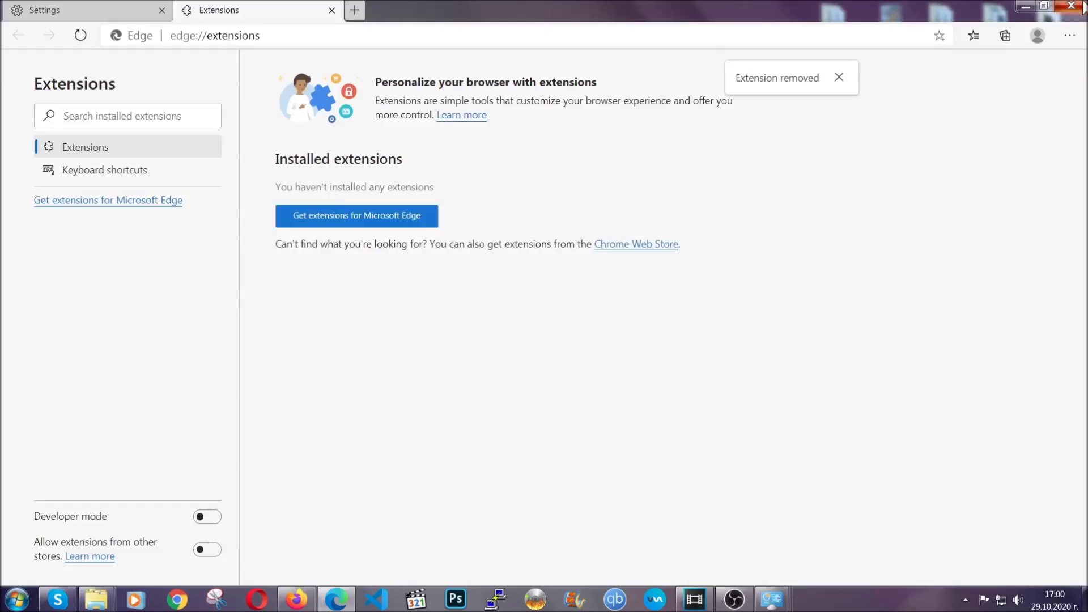
click(1072, 5)
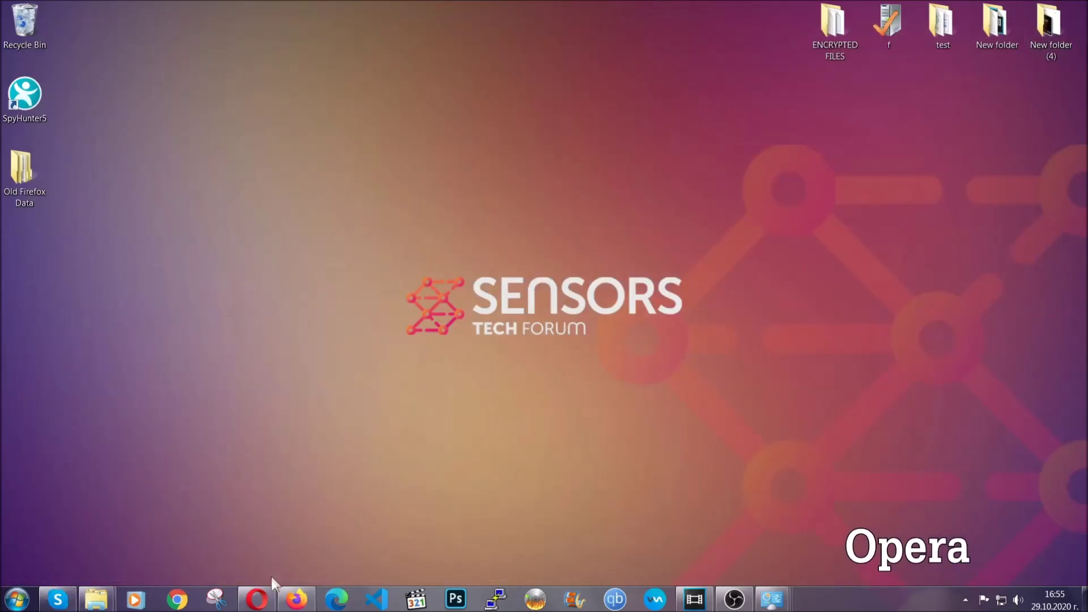
Step: Launch Opera and go to opera://settings/clearBrowserData
click(263, 598)
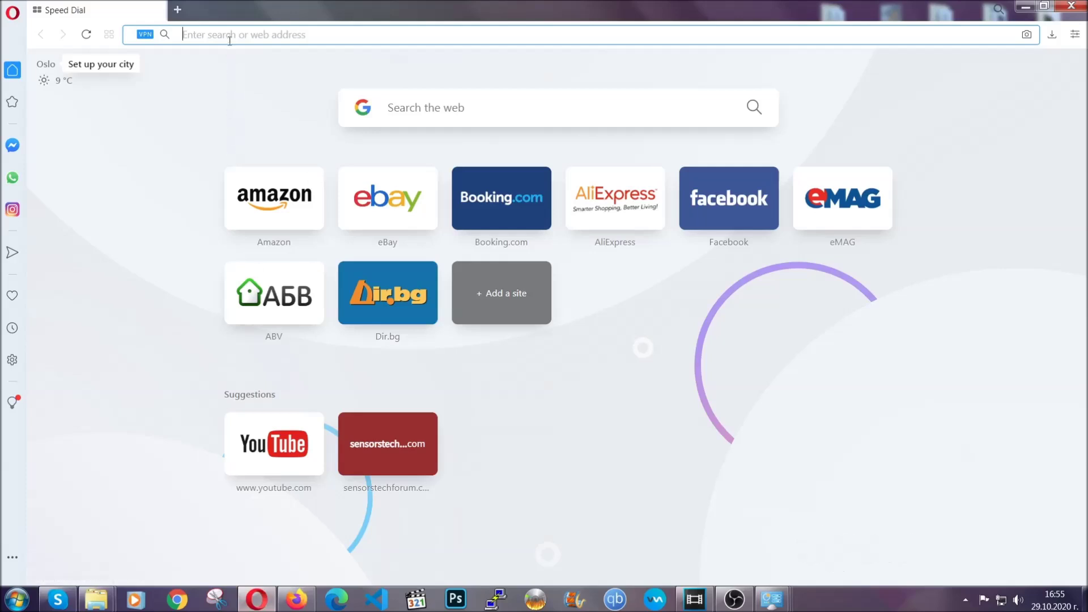
text(opera)
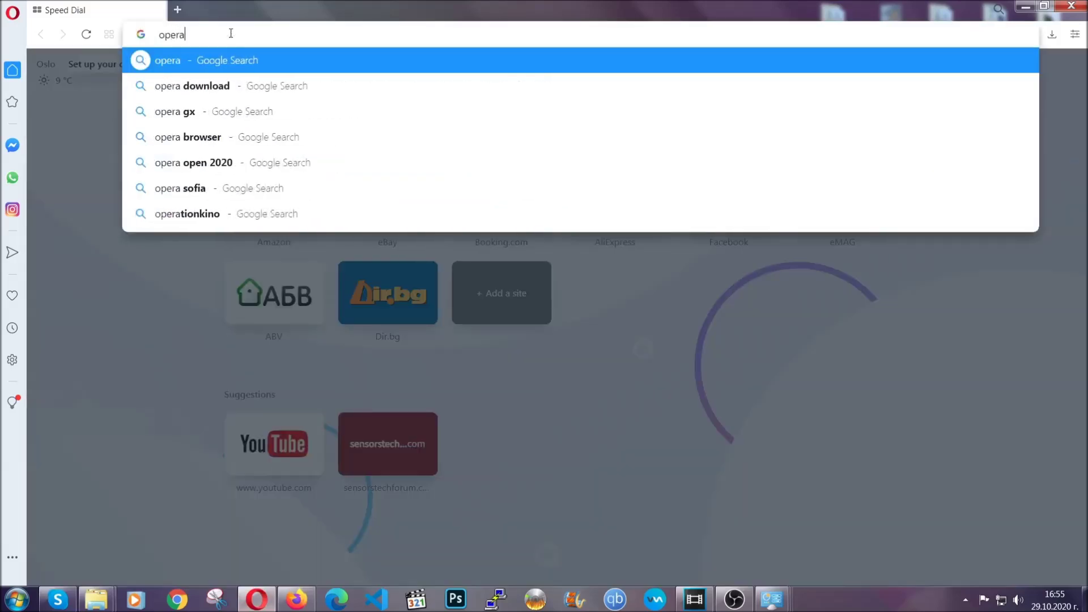
text(://settings/c)
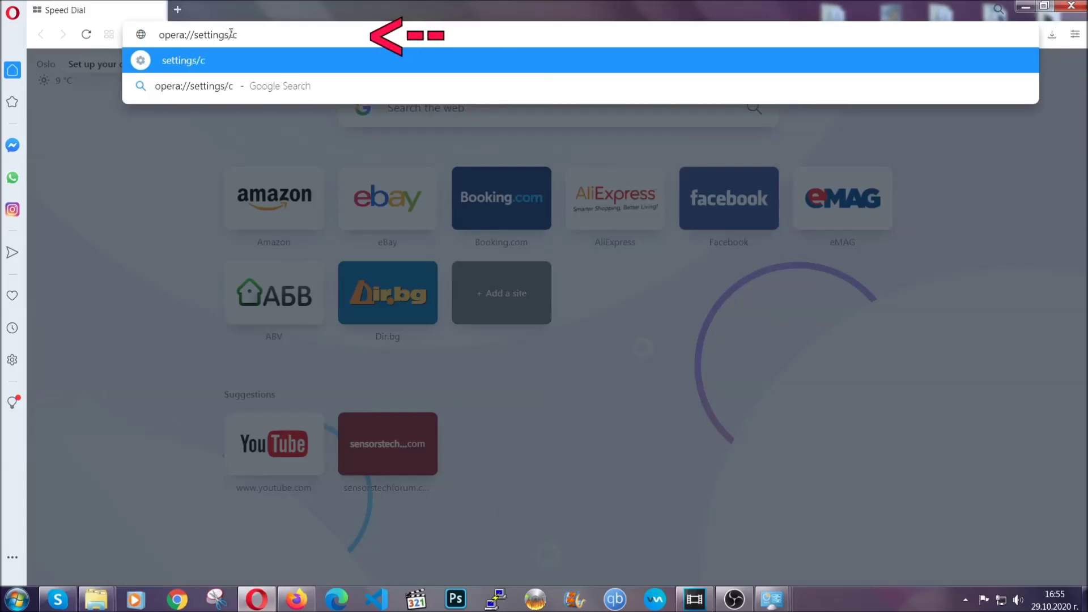
text(learBrr)
key(BackSpace)
text(owserD)
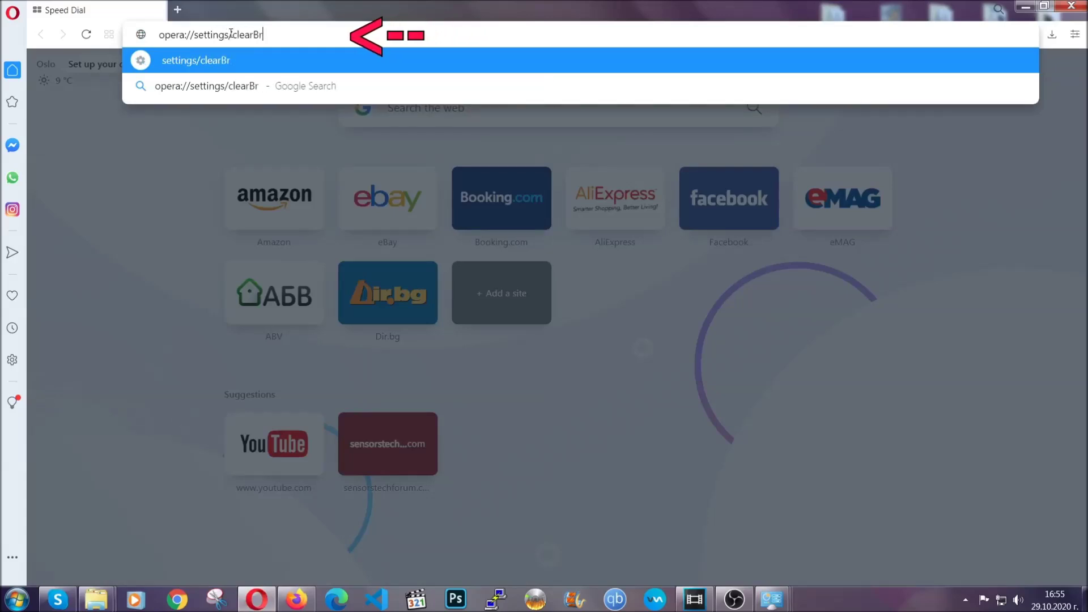
text(ata)
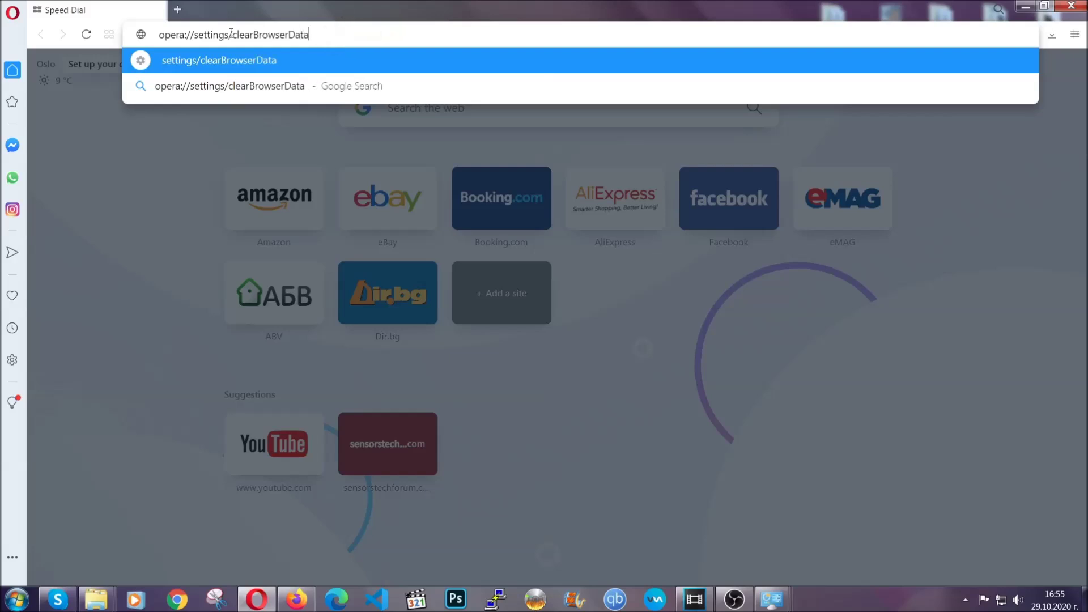
key(Return)
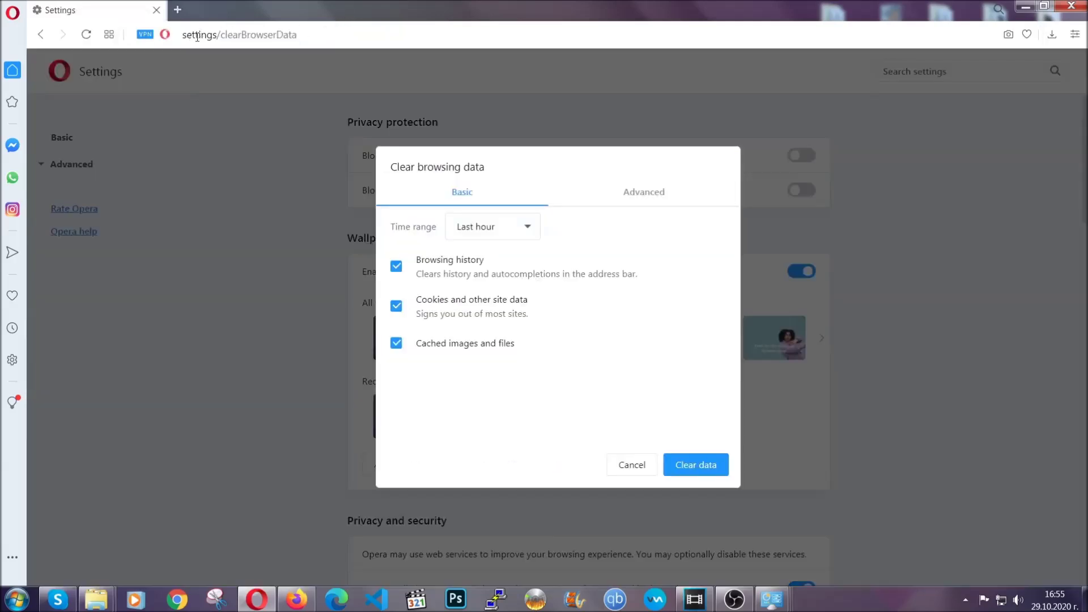
Step: In the Advanced view, set All time, tick Site Settings and clear the data
click(641, 194)
click(533, 227)
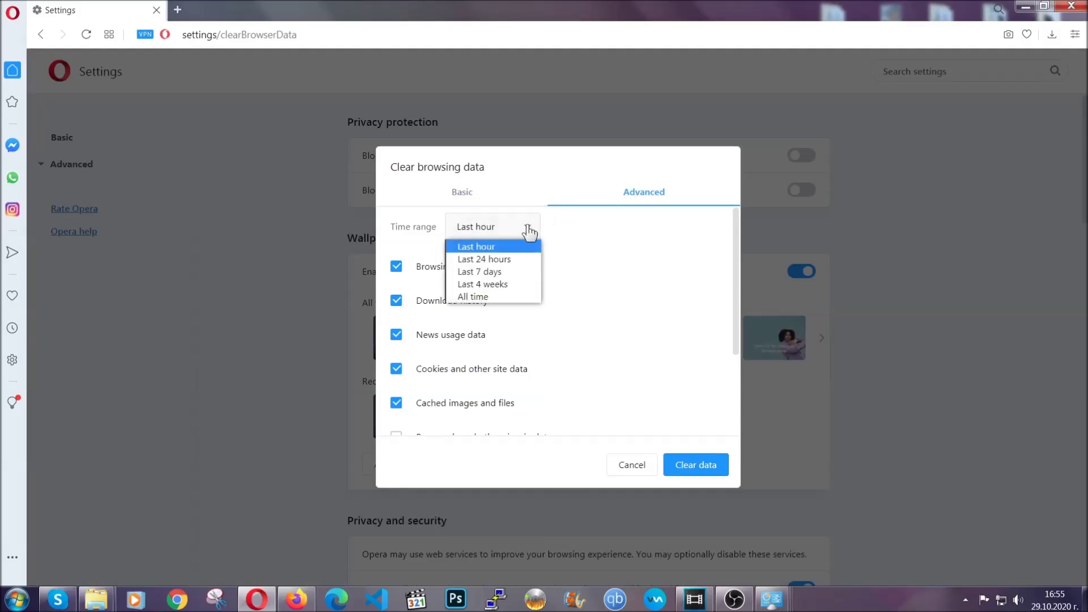
click(492, 294)
scroll(497, 304, down, 3)
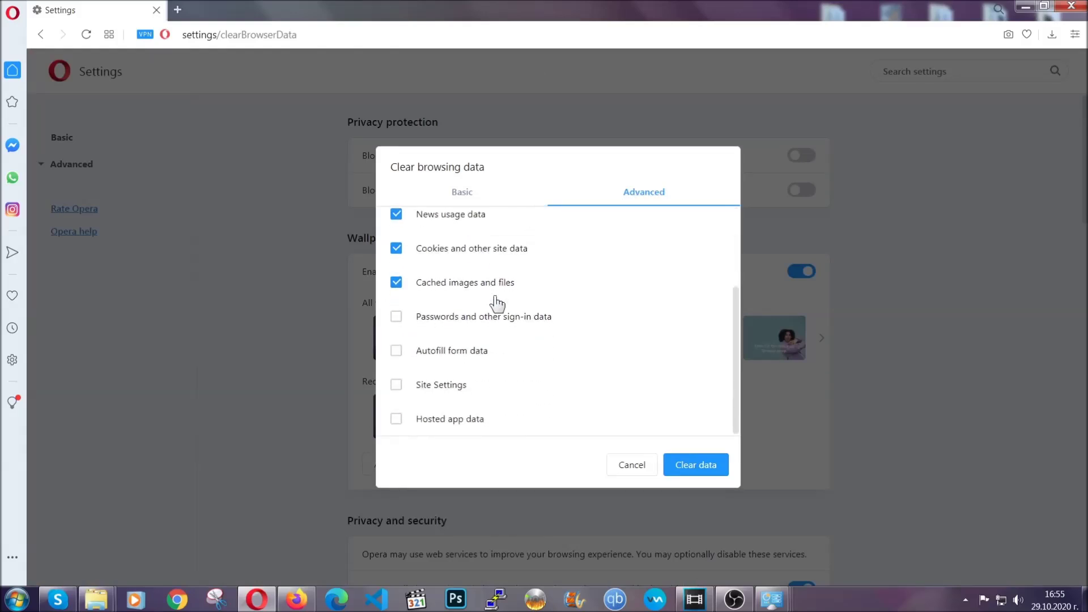
click(448, 388)
click(693, 467)
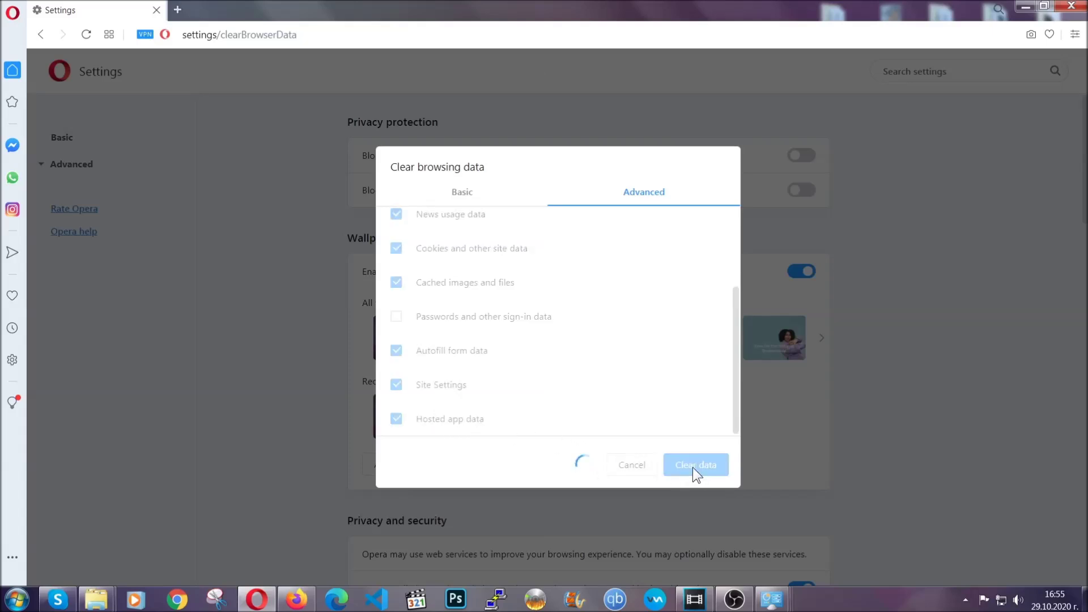